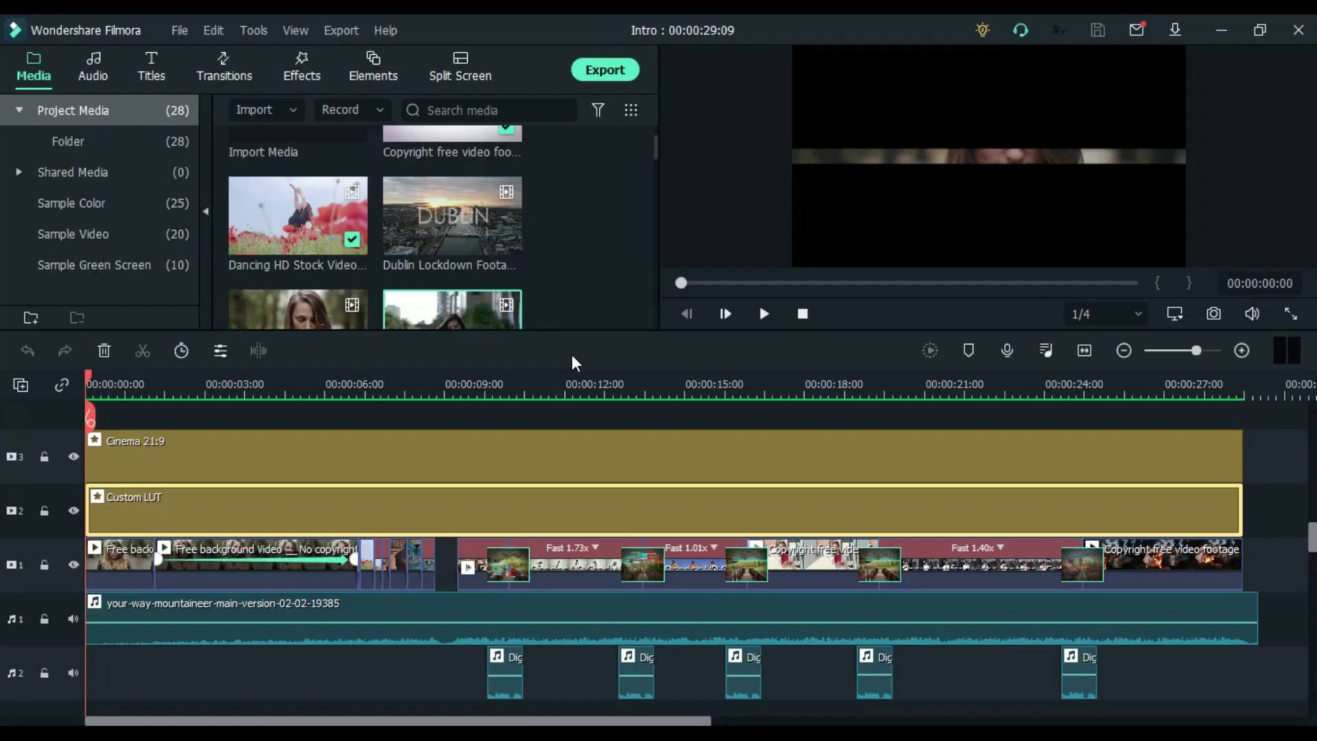
Play back the intro, select the music clip, and make main video track V1 visible again
click(764, 314)
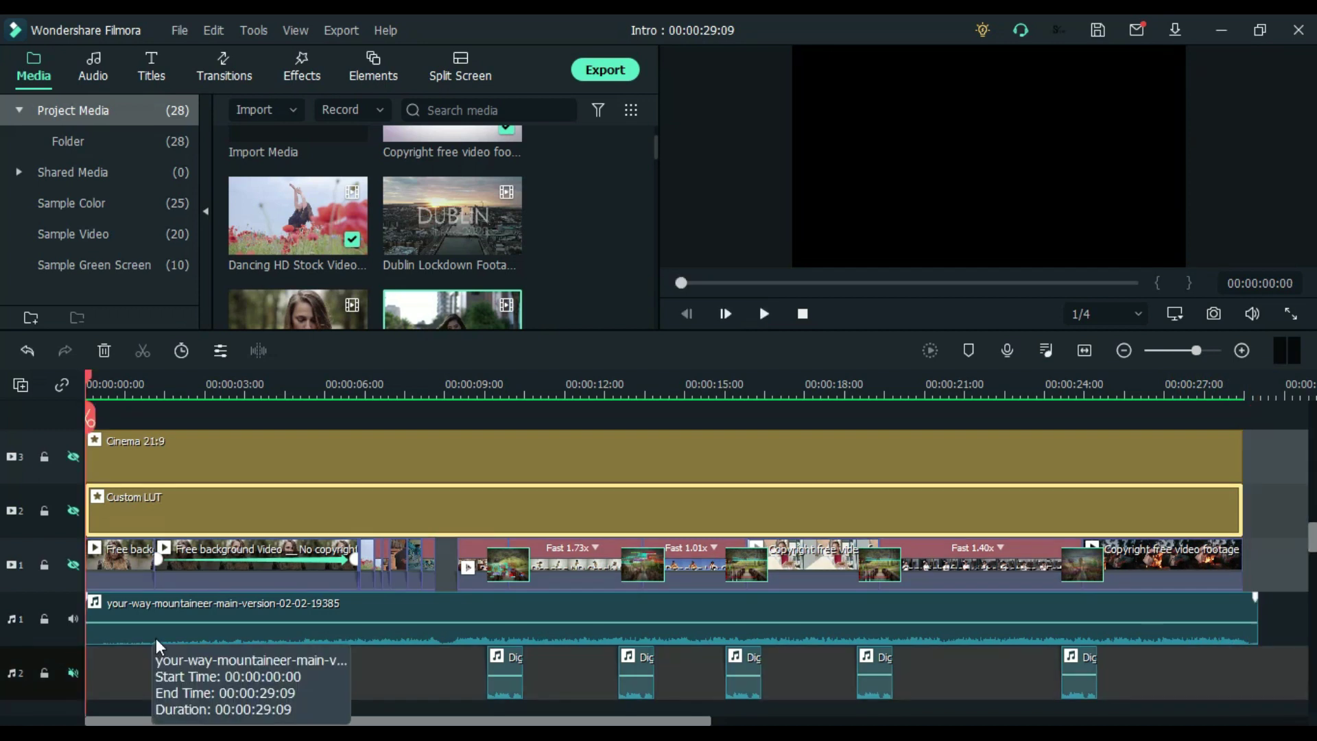
click(183, 637)
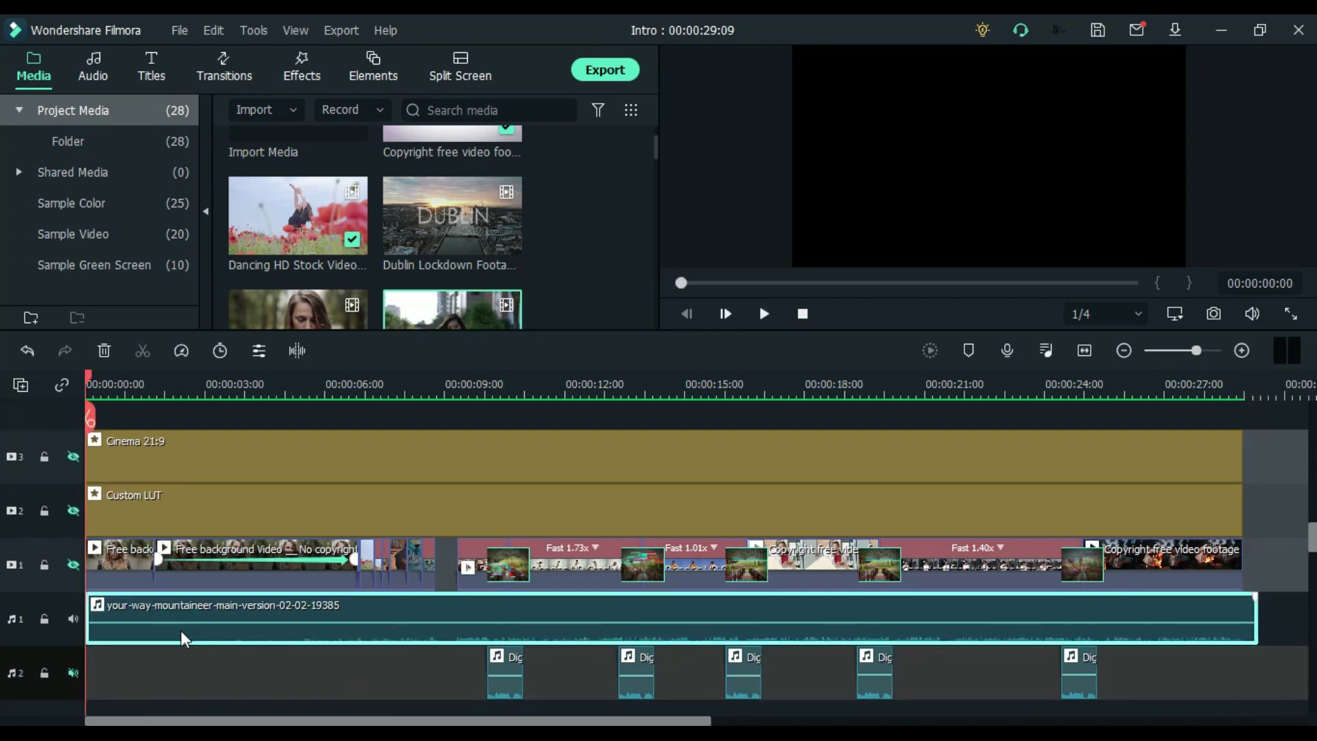
click(72, 565)
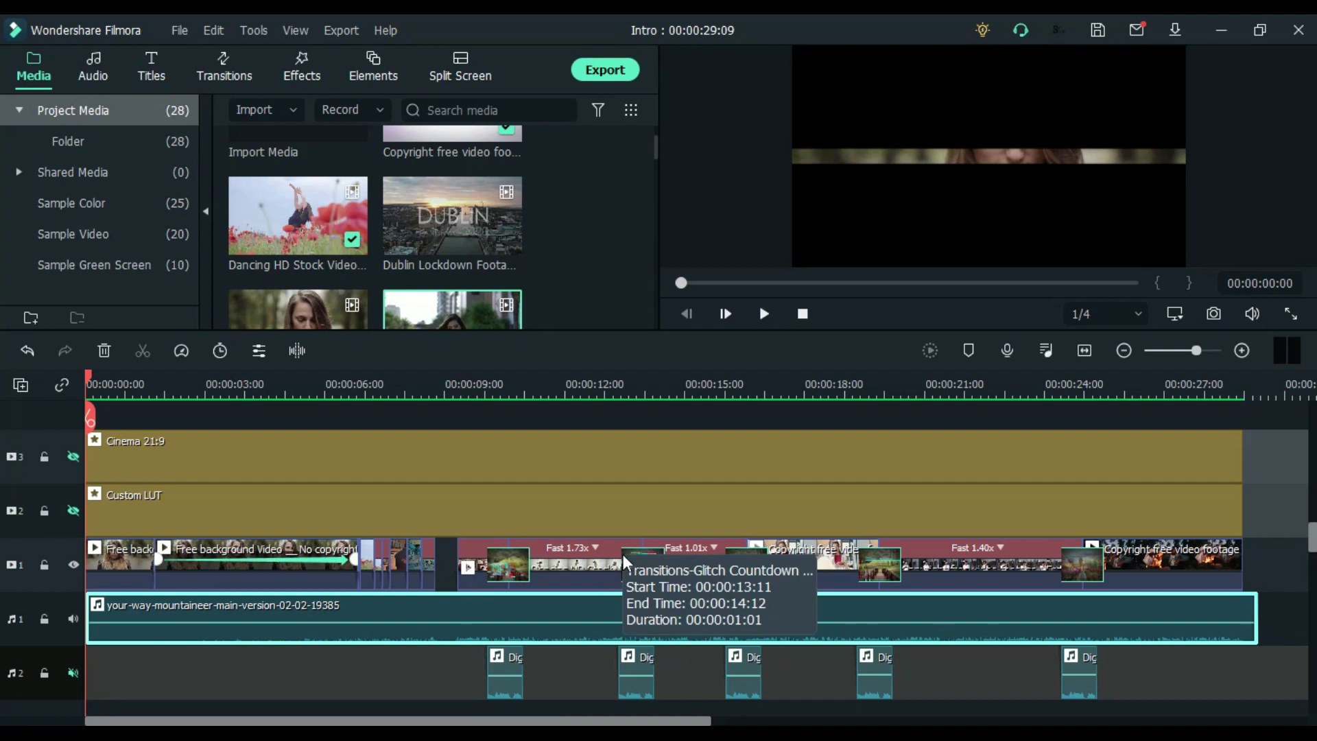
click(764, 314)
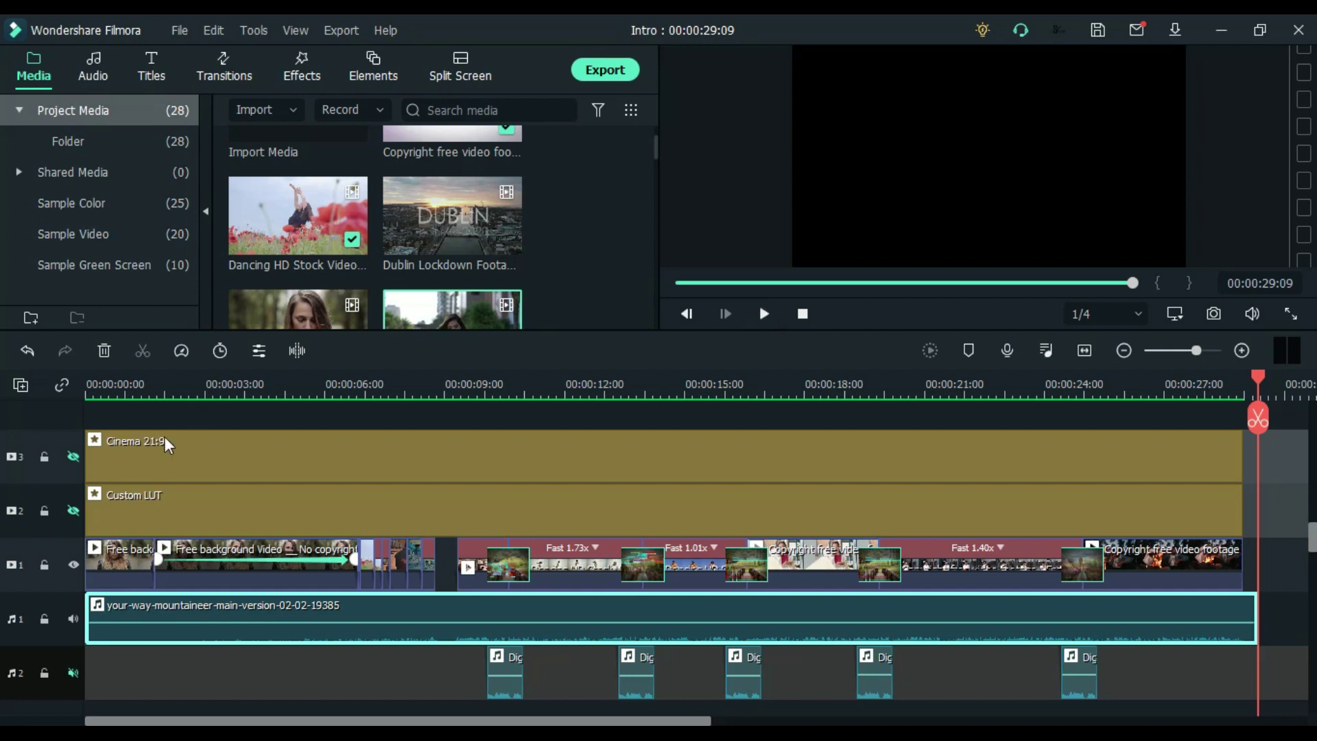
Select the first video clip and scrub through it in the preview
click(117, 558)
click(94, 389)
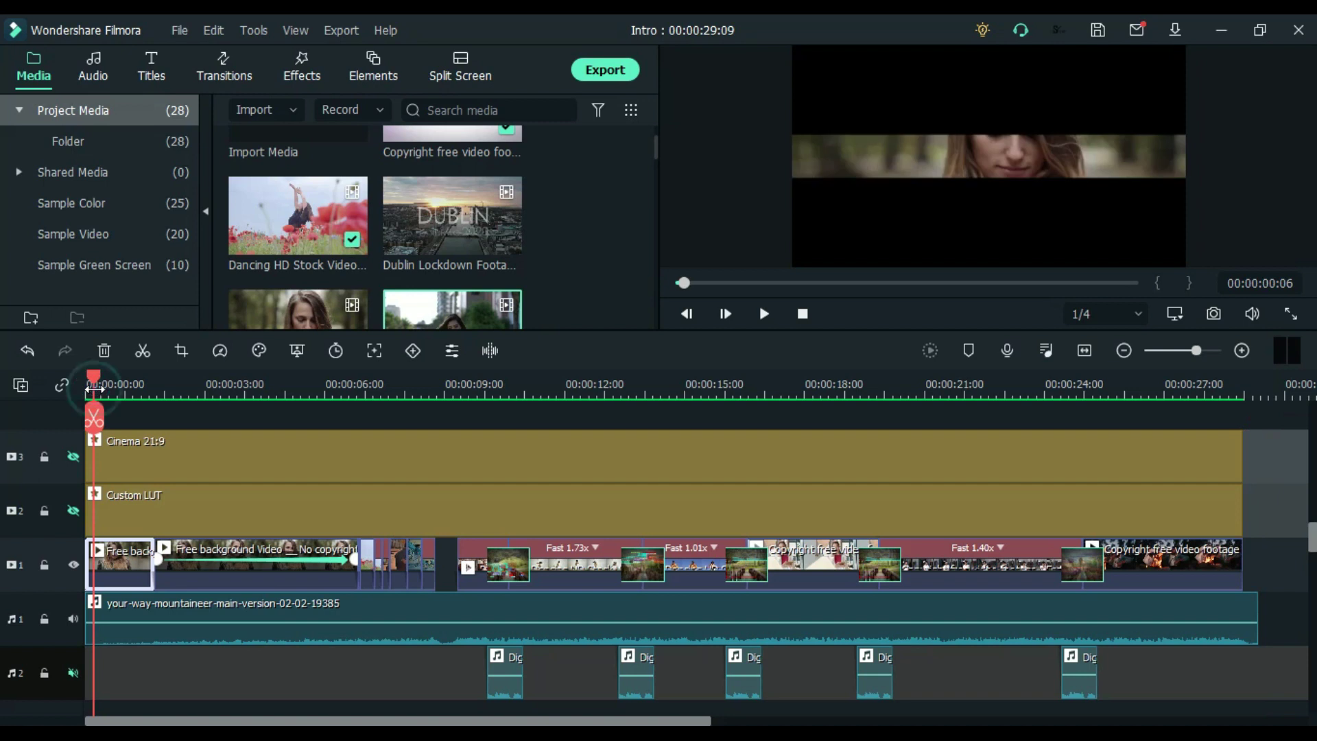
drag(94, 383, 344, 388)
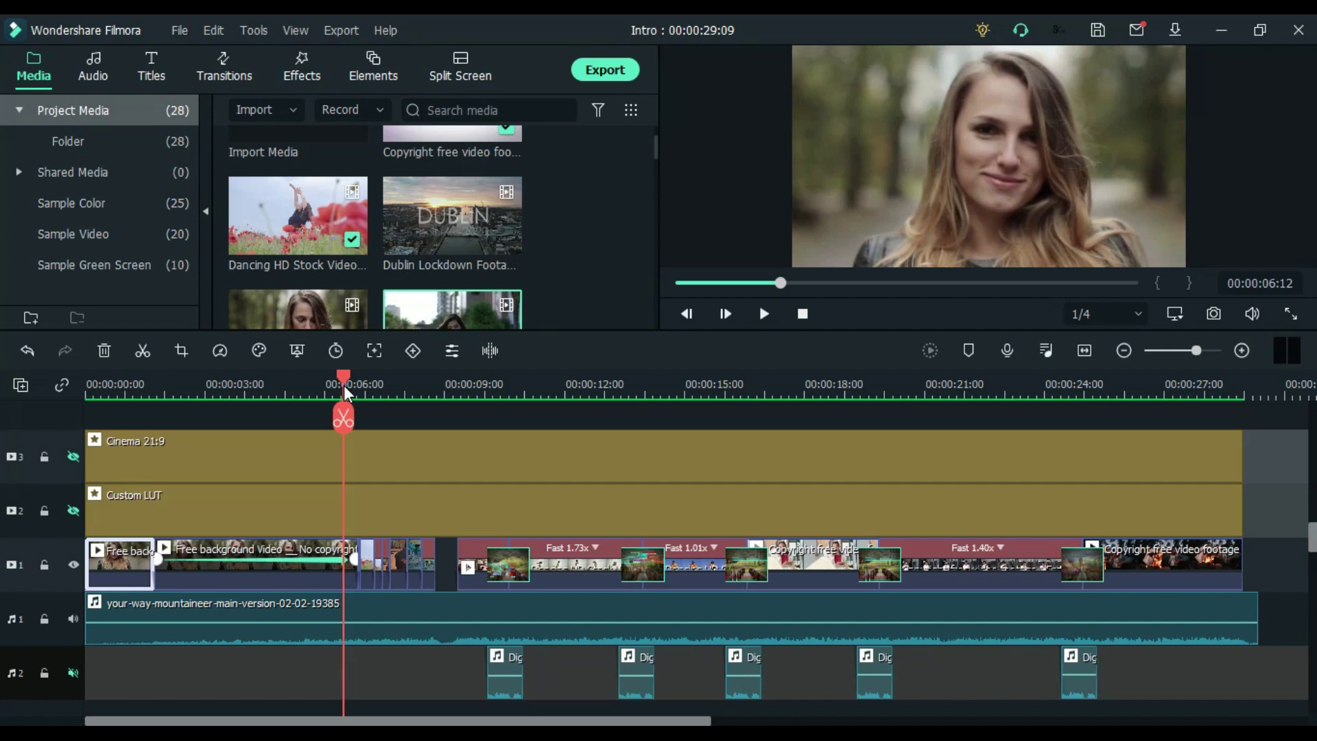
Check a sped-up clip's speed options, then bring up the Transitions library
click(502, 570)
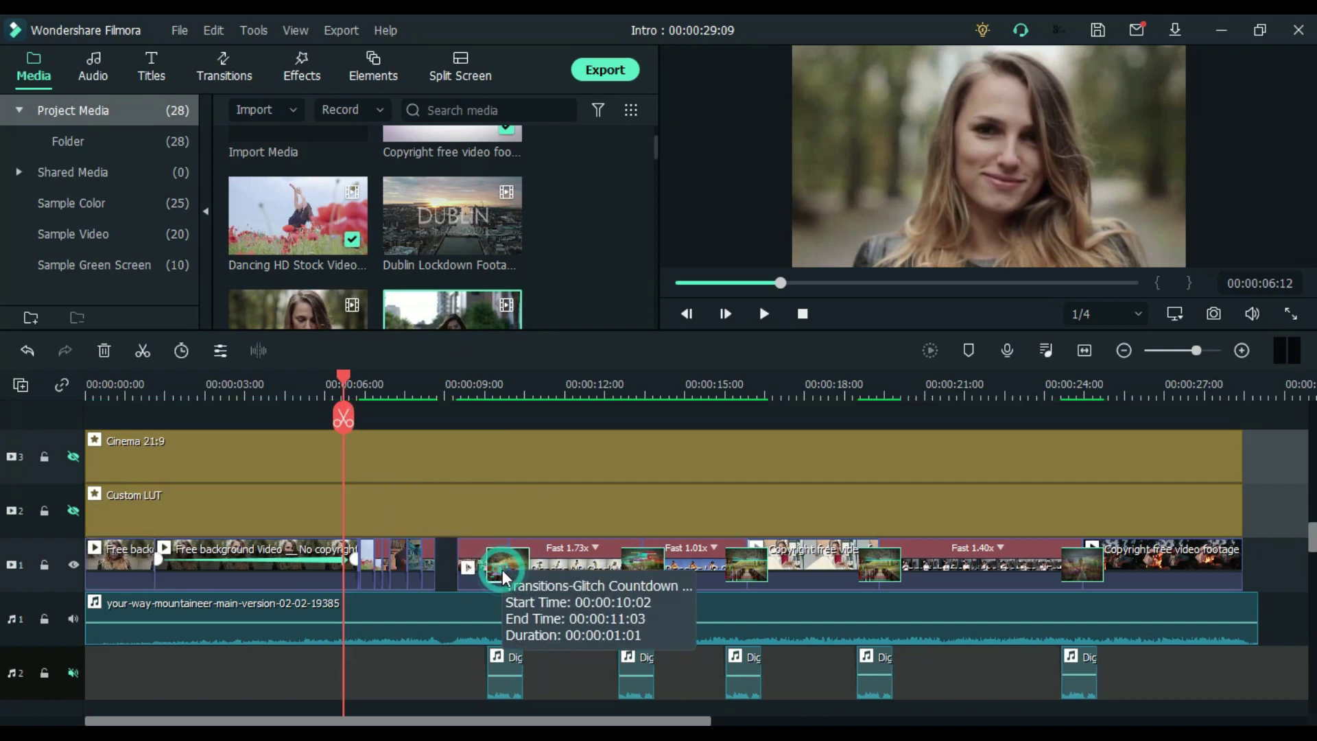
right_click(738, 561)
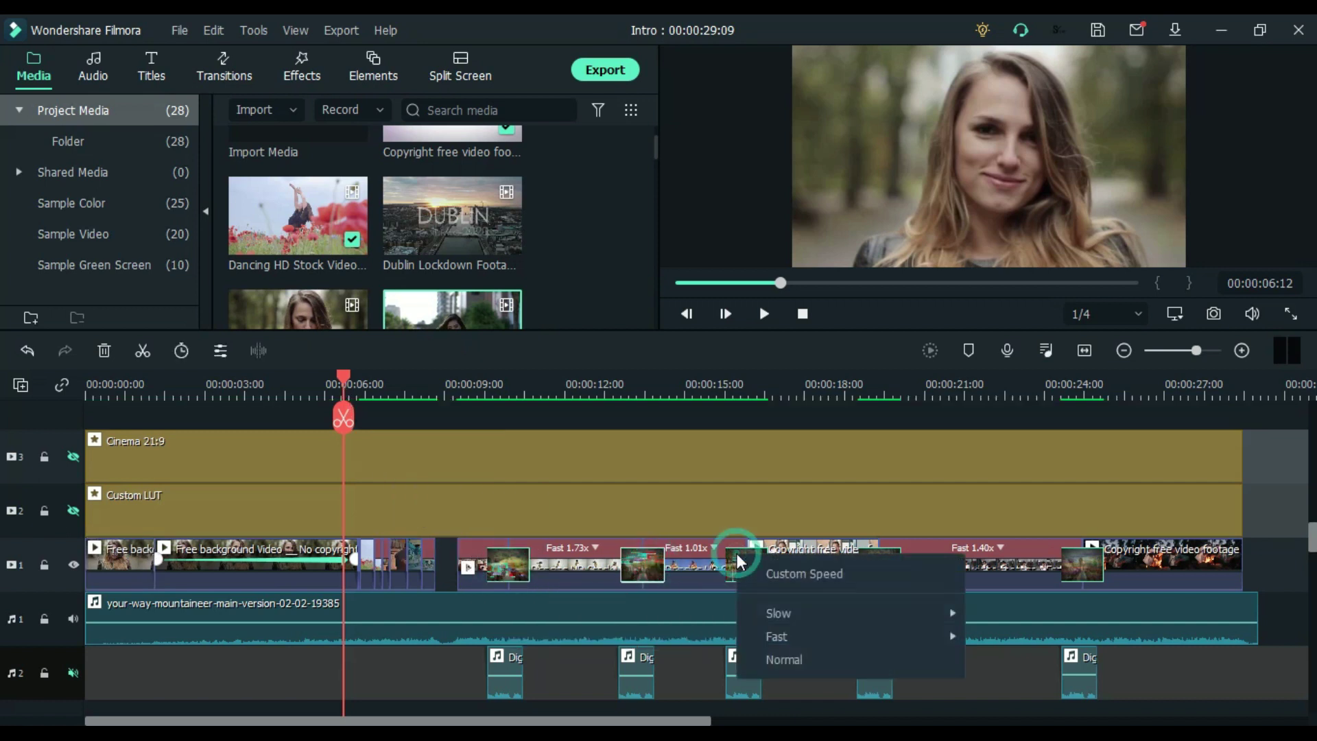
click(223, 69)
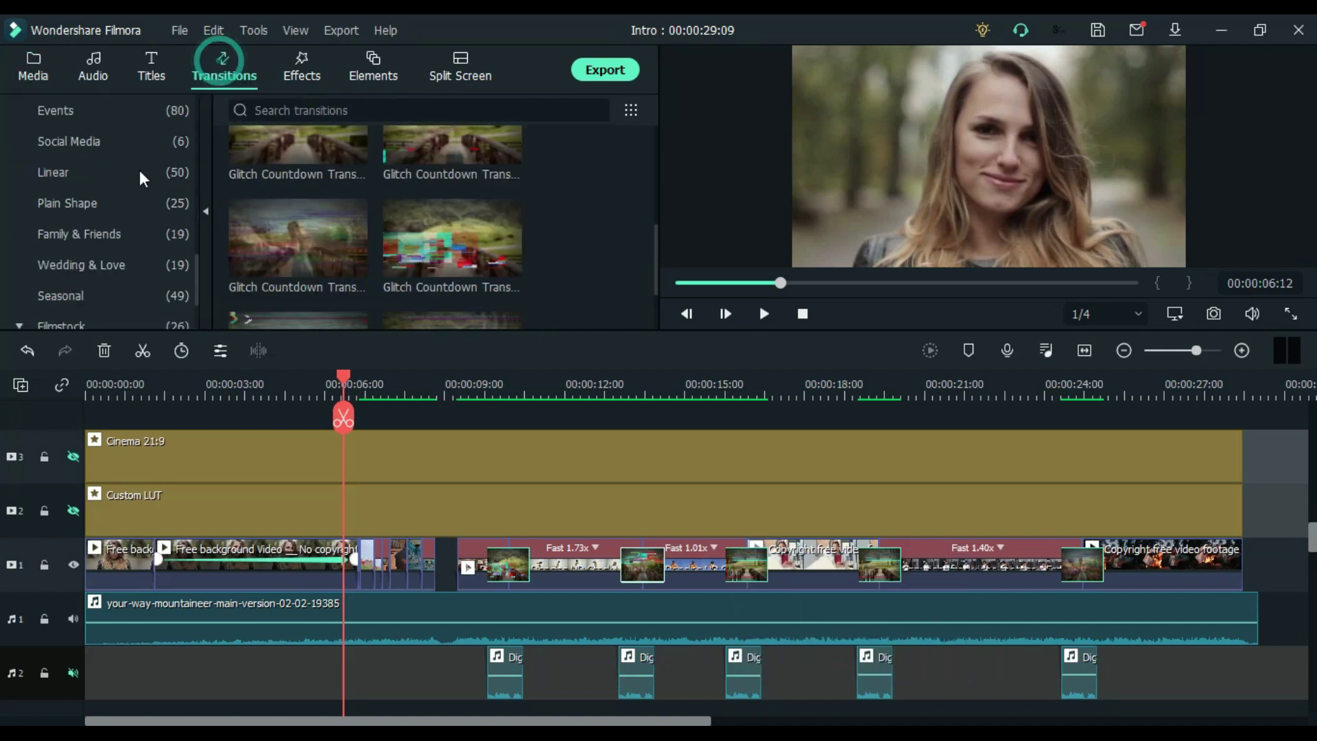
Scroll the transition categories to Filmstock's Glitch Countdown Transition pack and start a transition search
scroll(84, 270, down, 3)
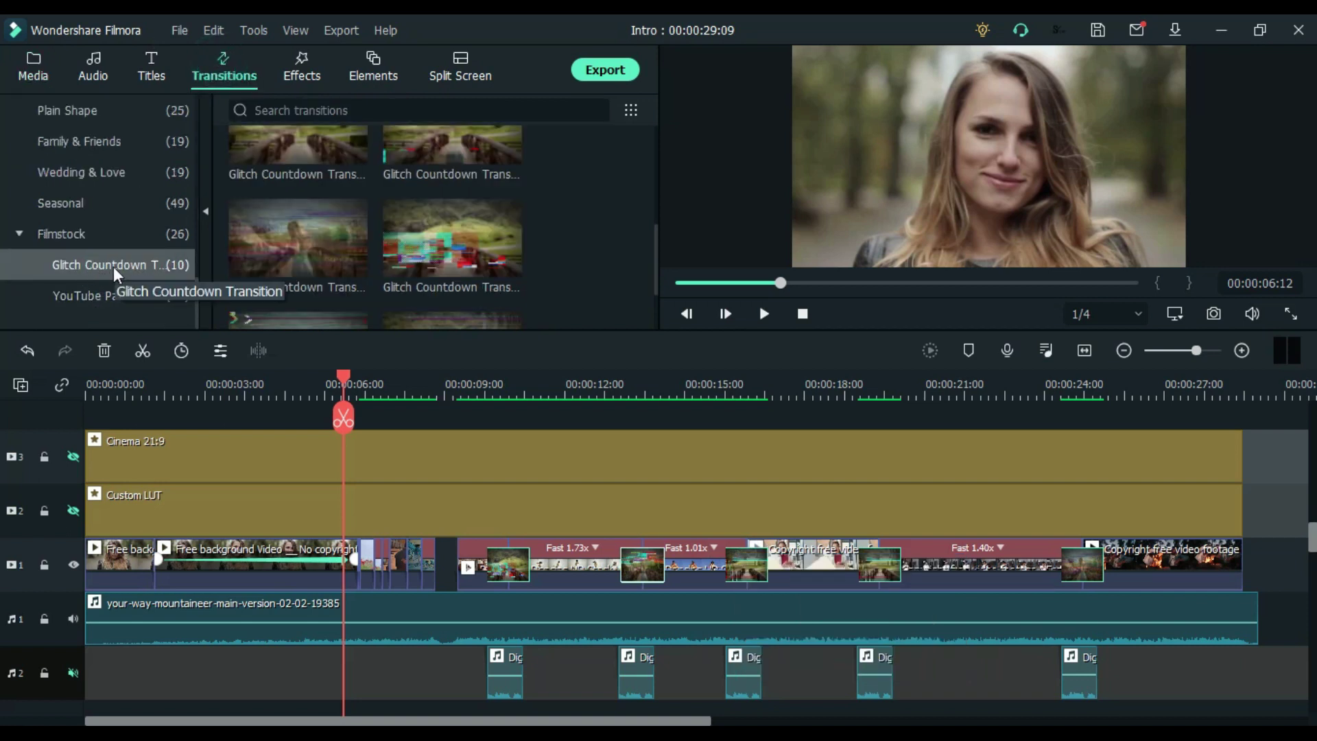
click(295, 109)
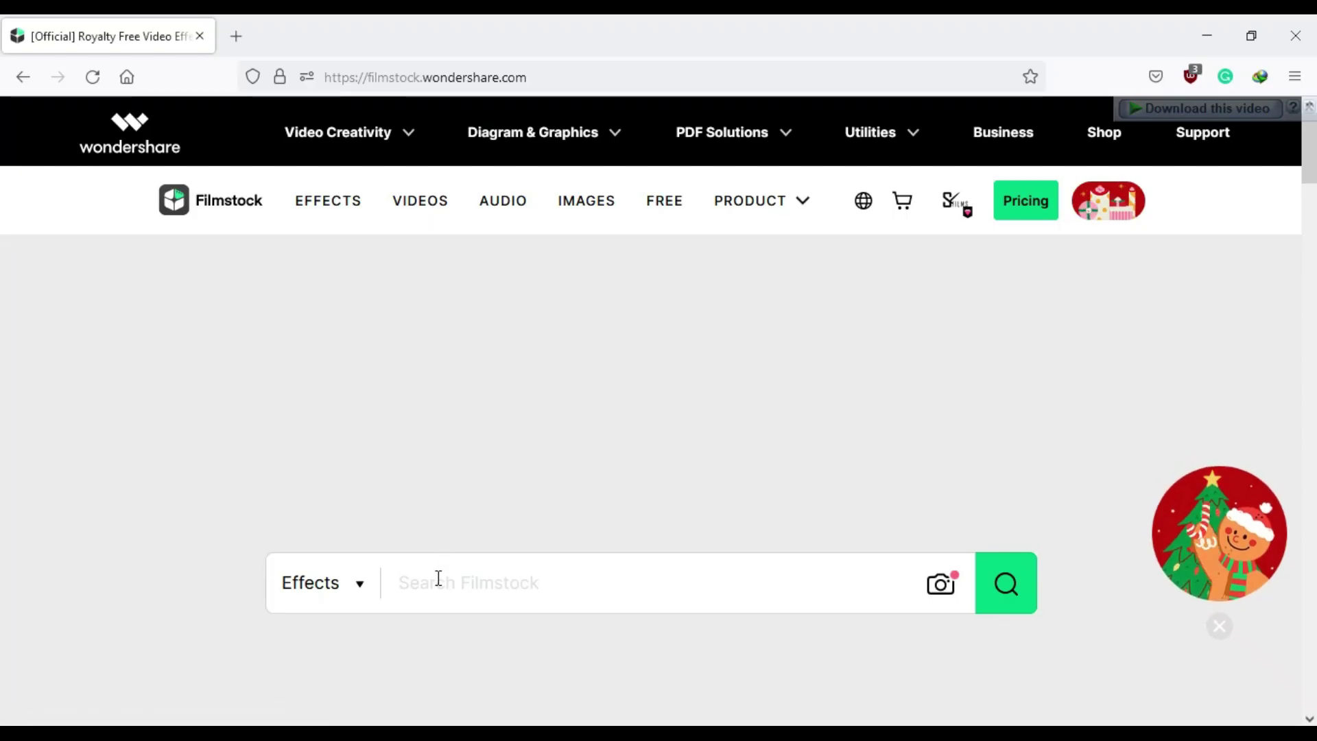
Search Filmstock for 'glitch countdown' and open the Glitch Countdown Transition page
click(437, 580)
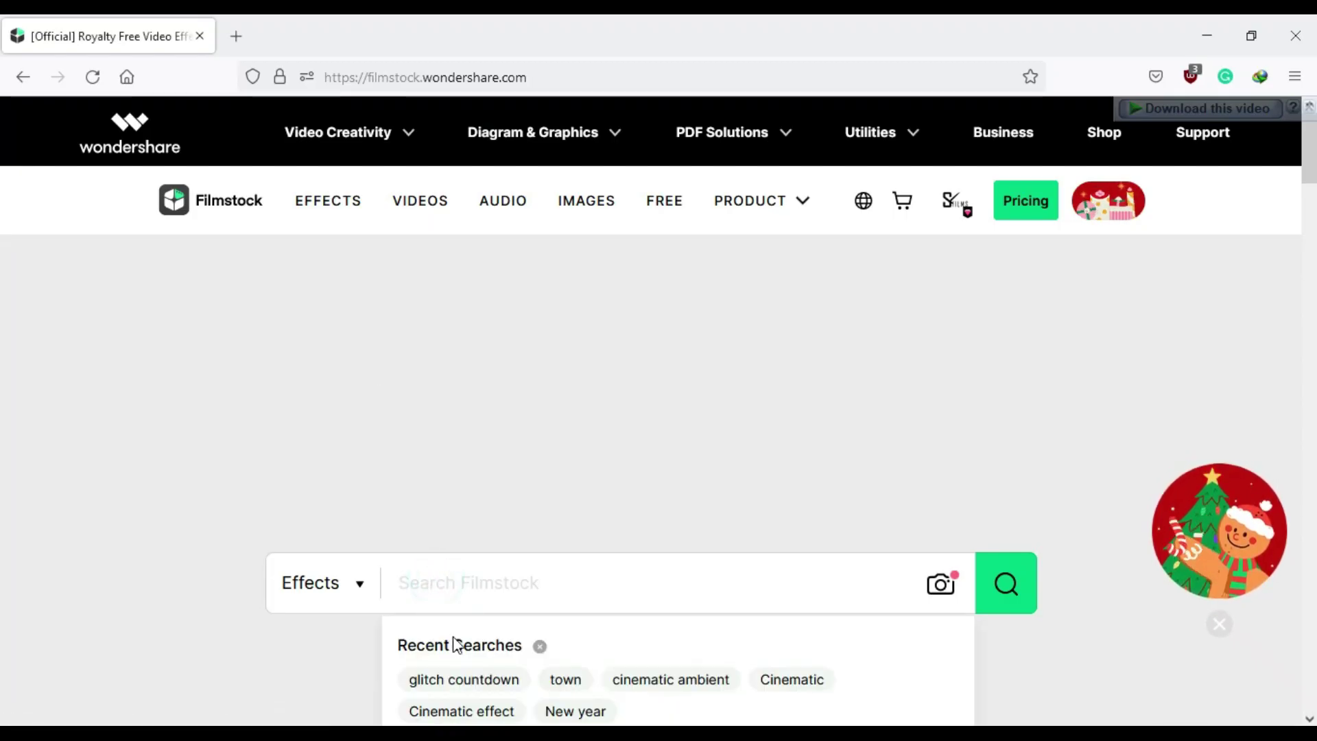
click(459, 683)
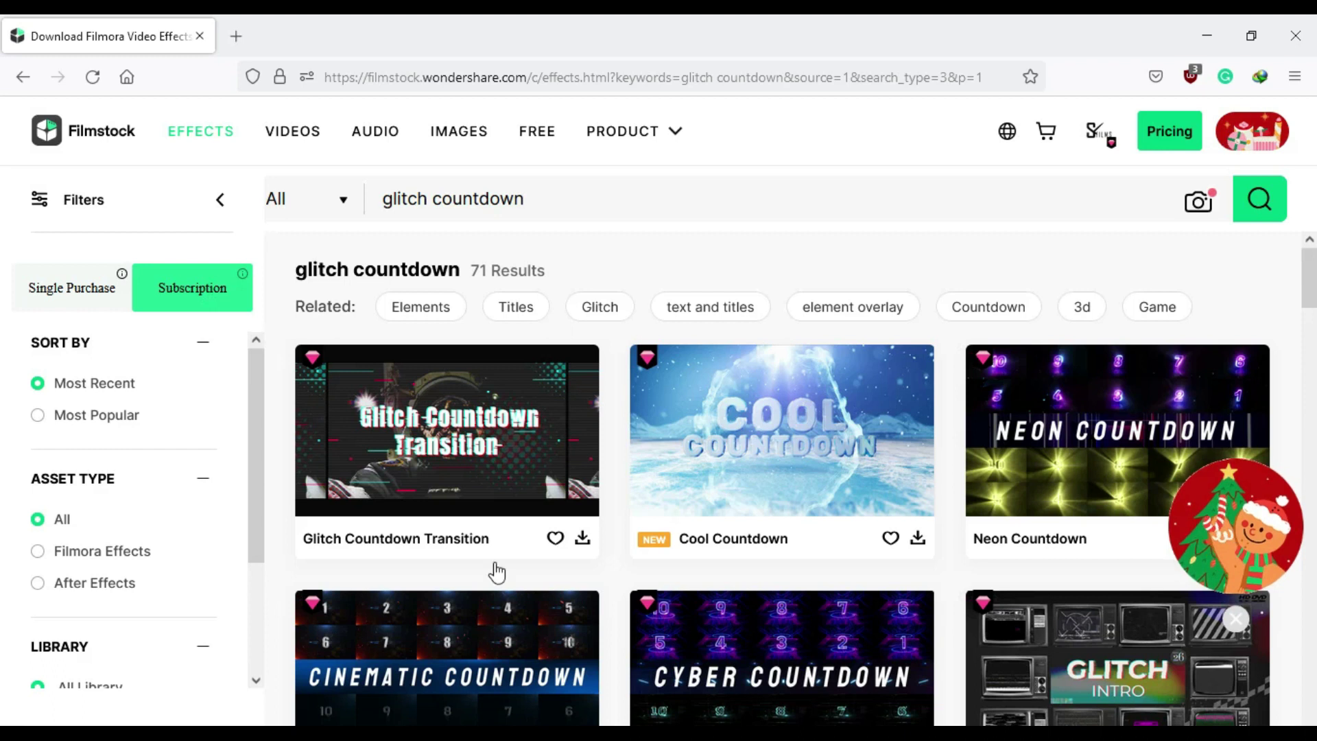
click(467, 475)
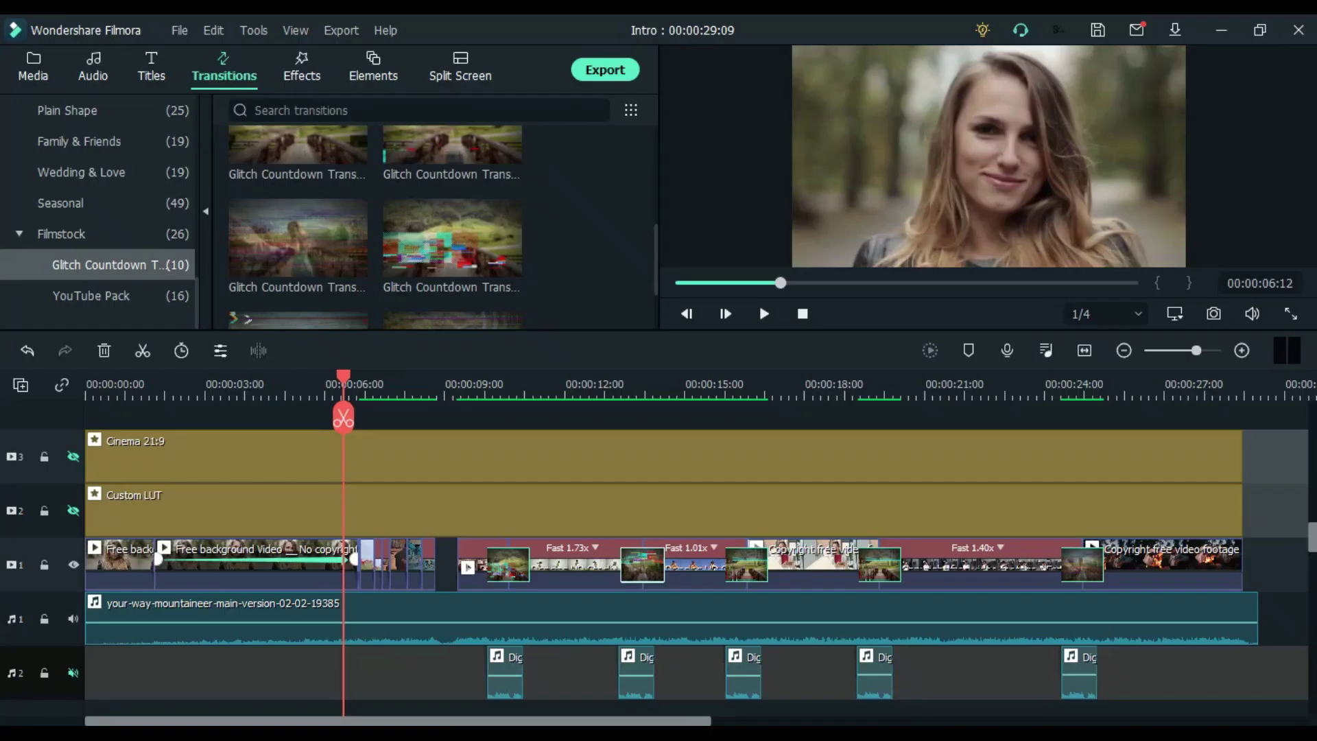
Preview the fourth Glitch Countdown transition, then drop one onto a cut between V1 clips
scroll(583, 183, up, 2)
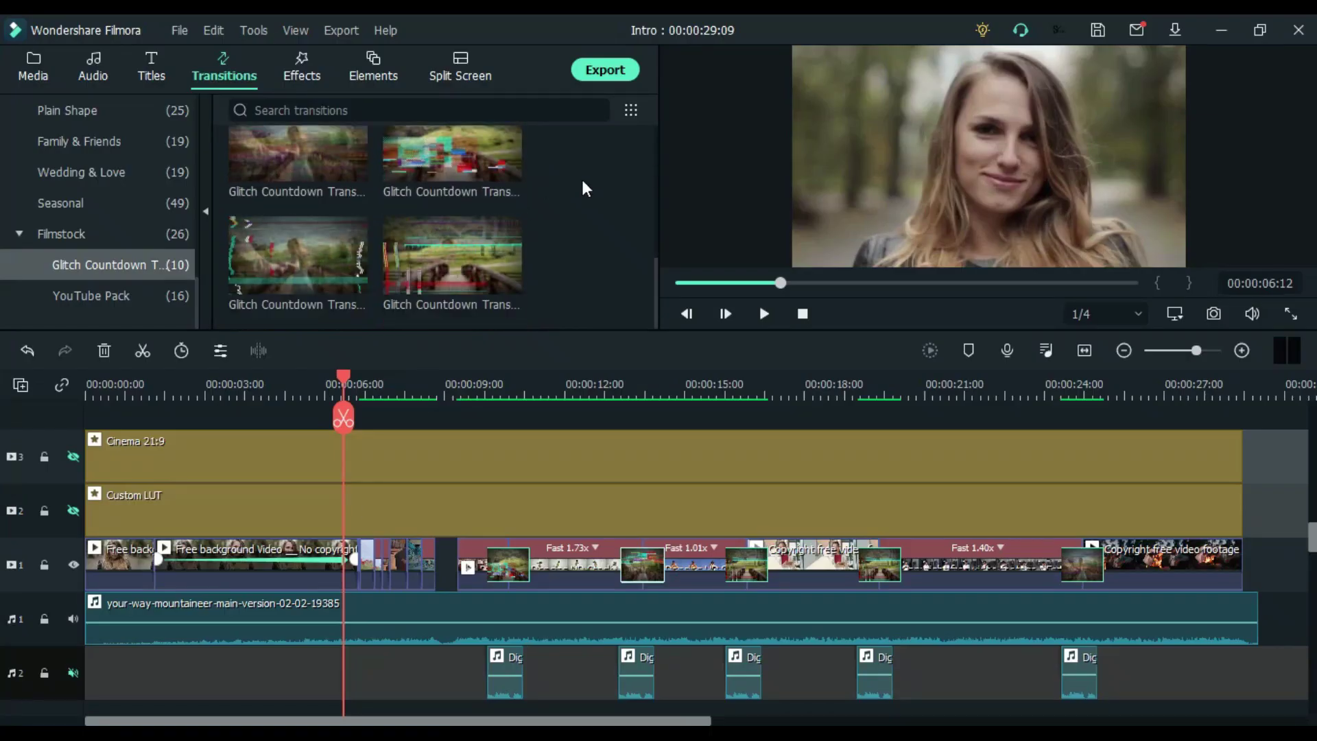
click(457, 286)
scroll(457, 286, down, 1)
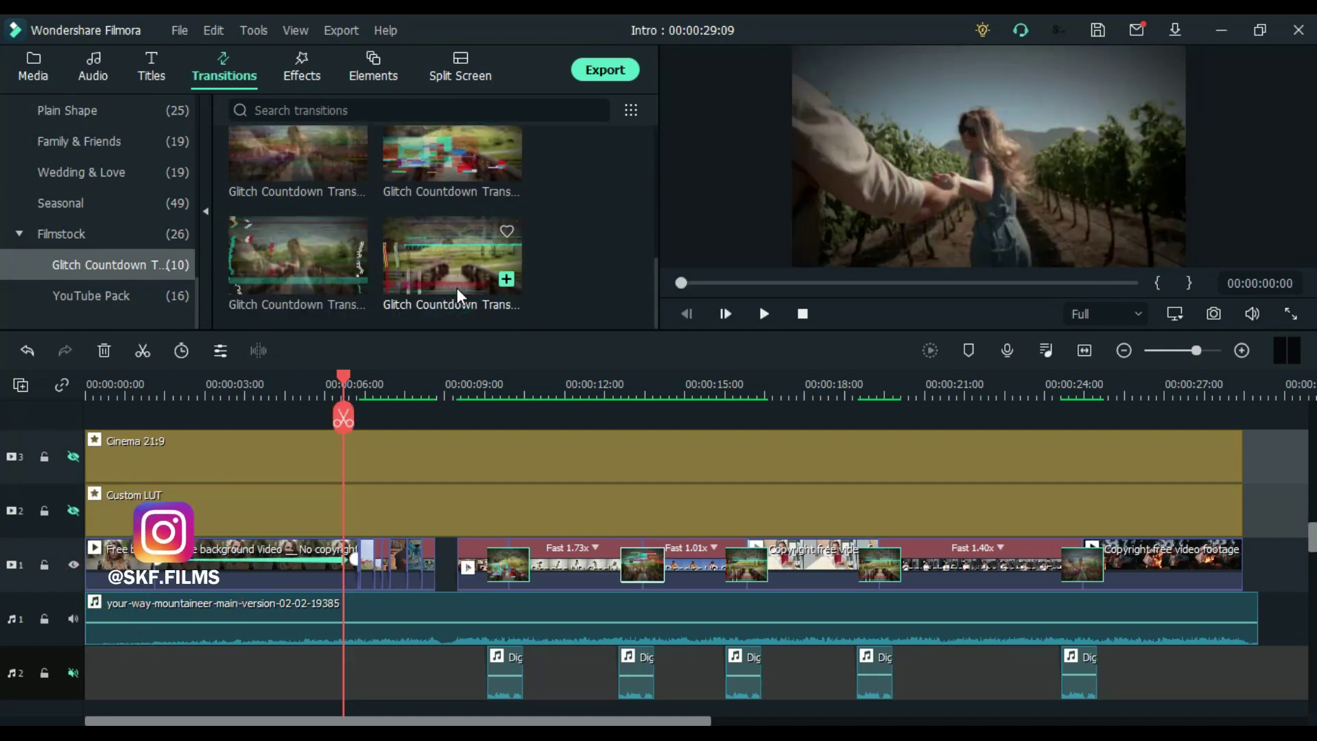
click(443, 269)
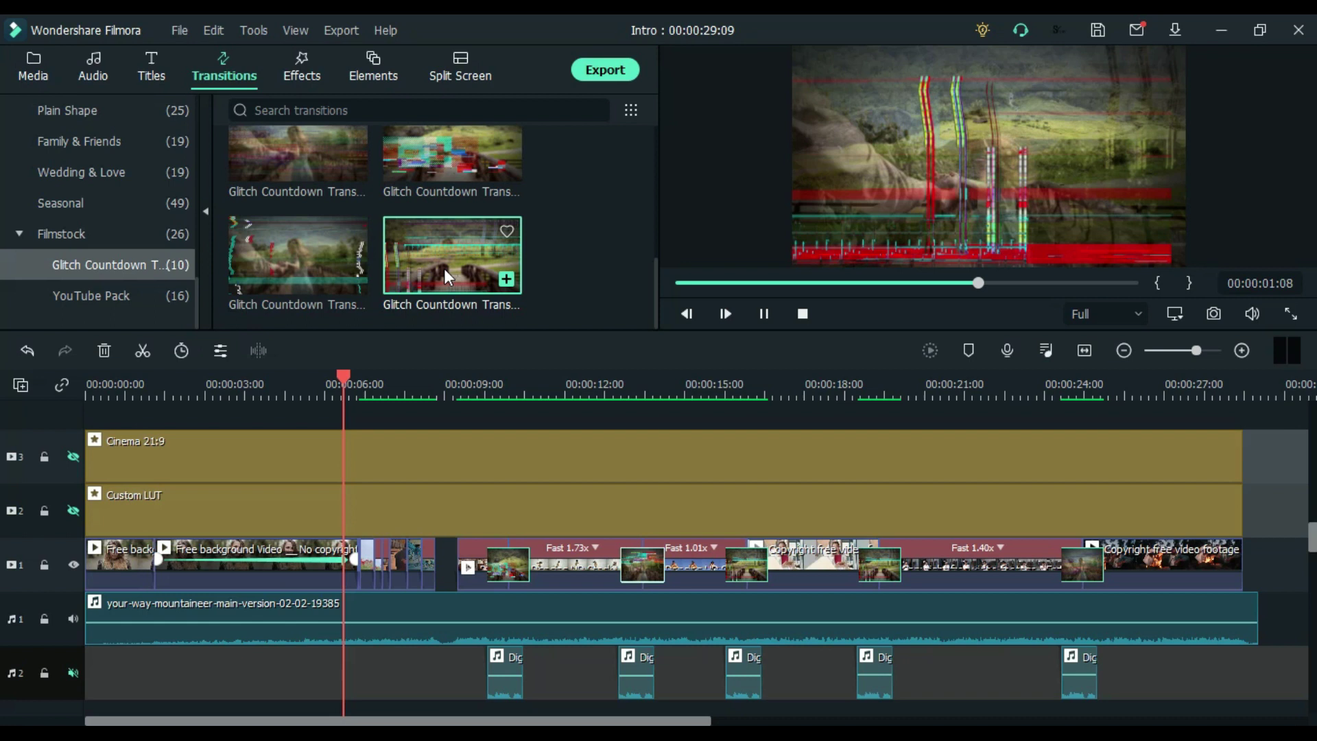
drag(443, 269, 495, 324)
drag(442, 167, 643, 573)
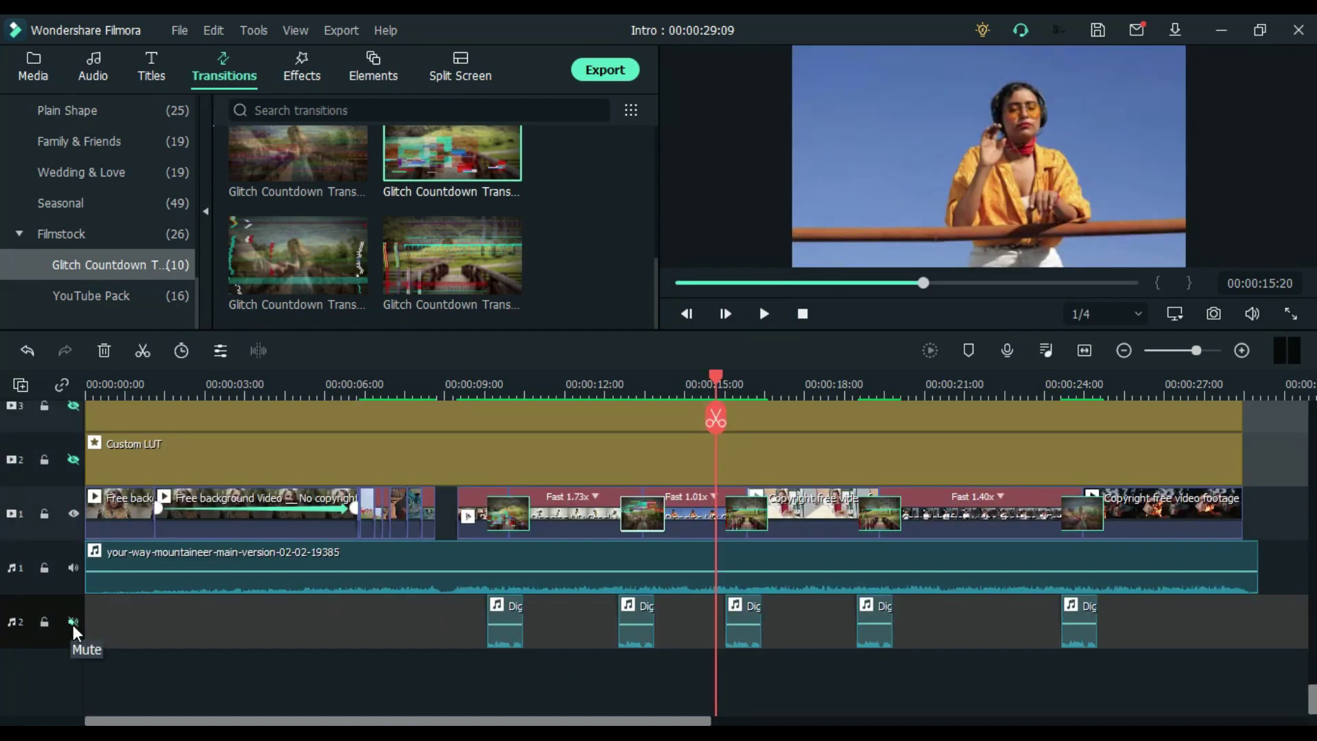
Unmute audio track 2 and play the glitch transition section from about 9 s to 15 s
click(71, 622)
click(487, 374)
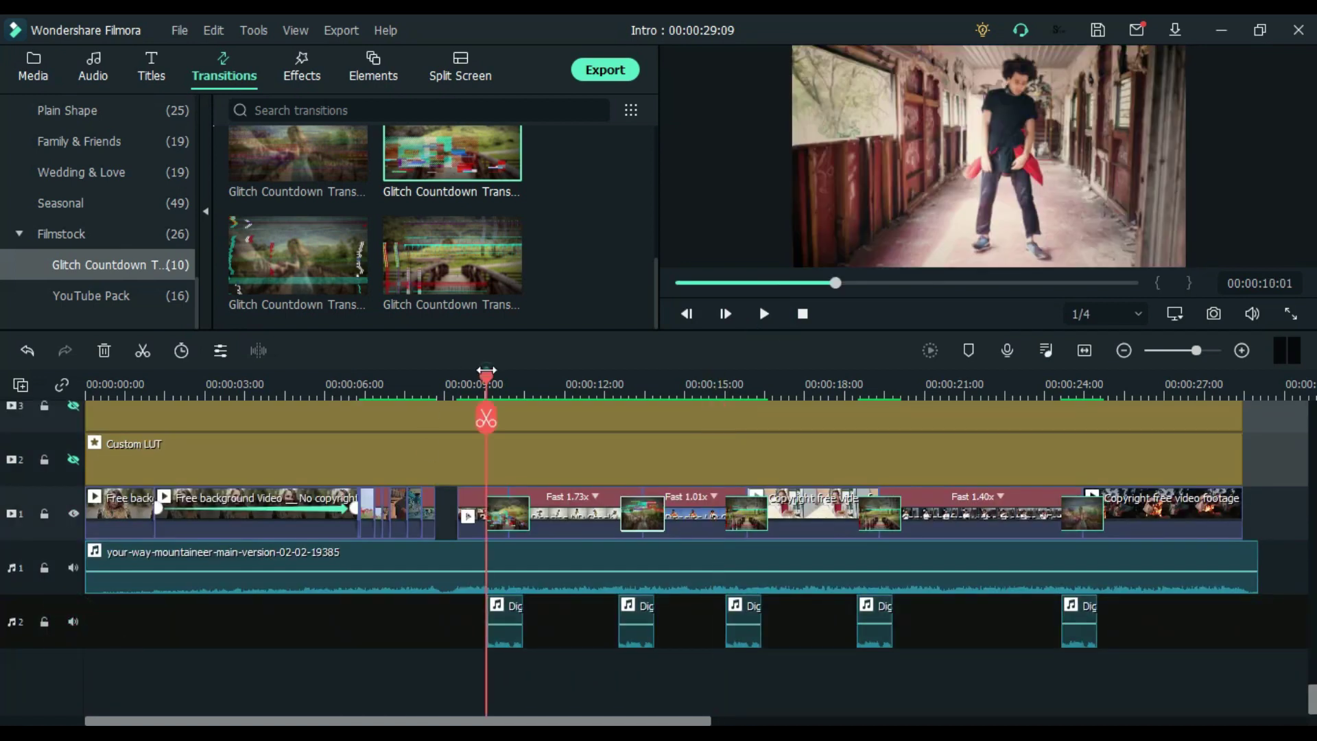
drag(489, 376, 484, 377)
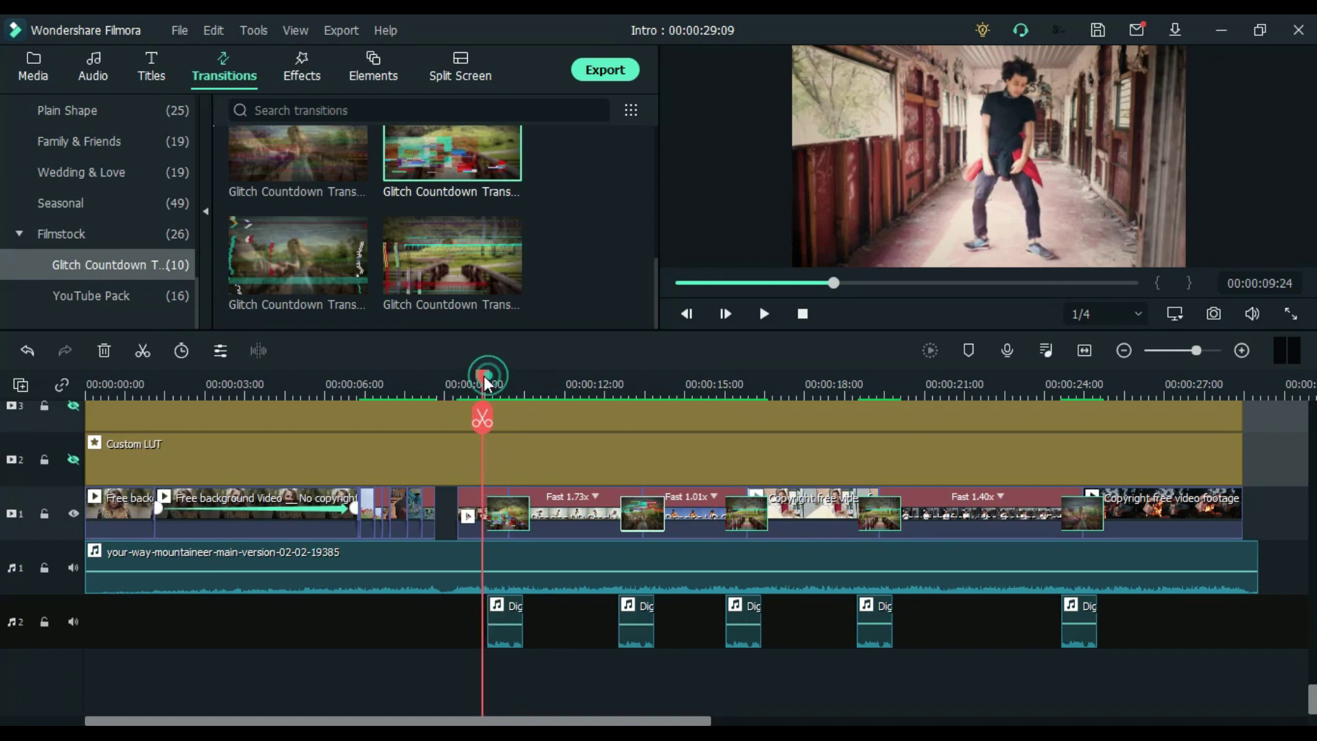
click(764, 315)
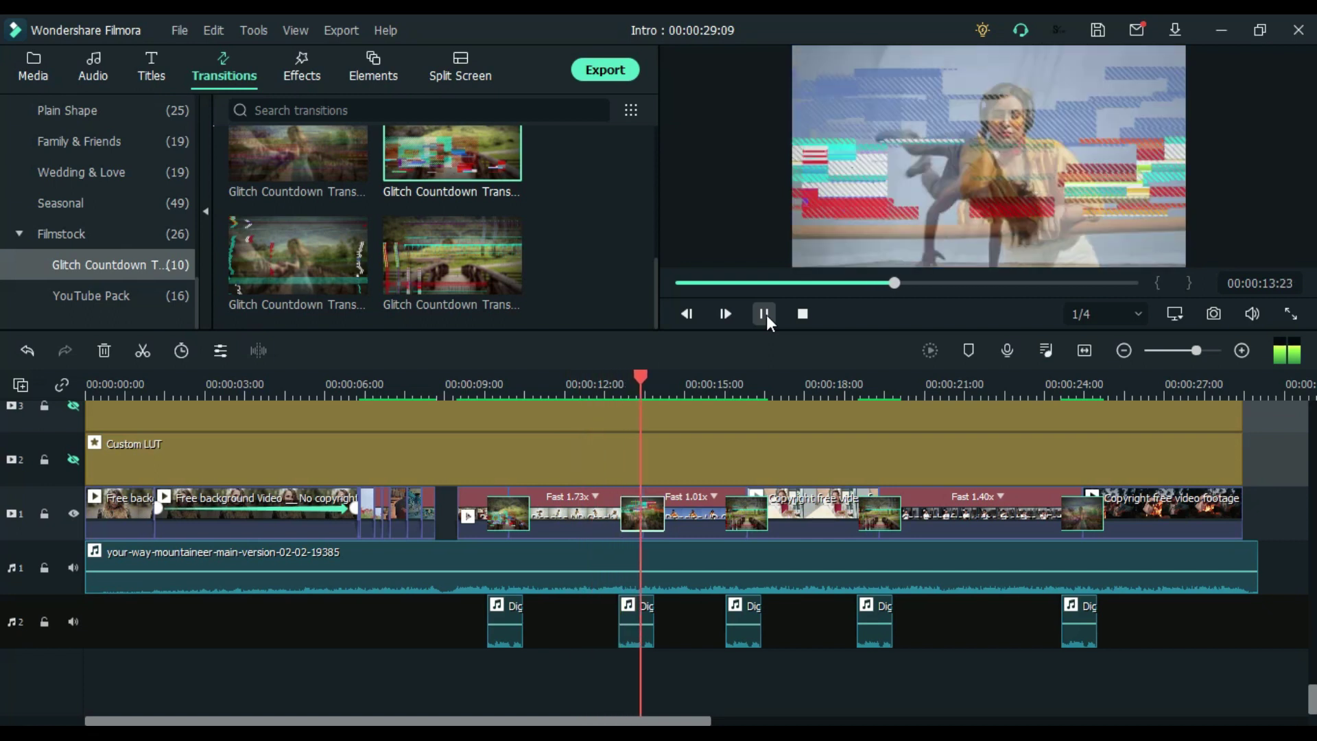
click(765, 315)
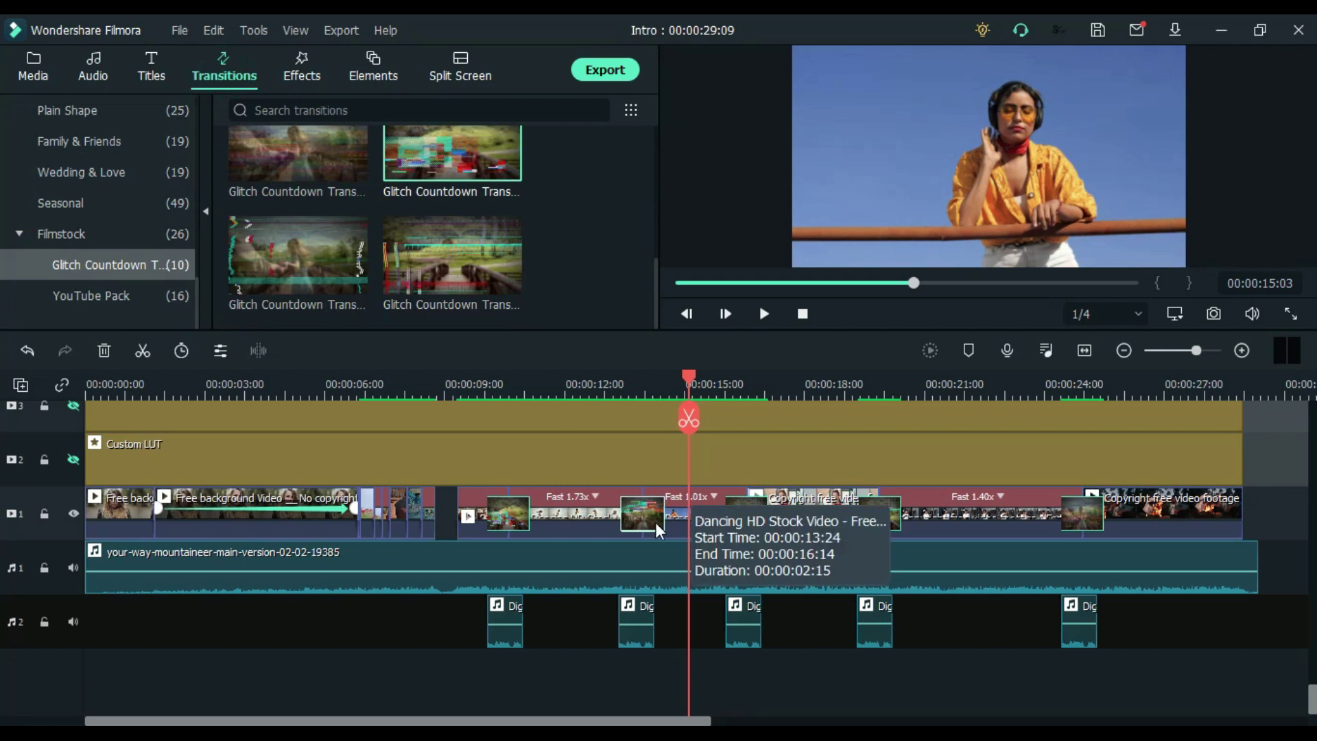
Search the Sound Effect library for 'glitch' and preview Digital Glitch 01
click(94, 67)
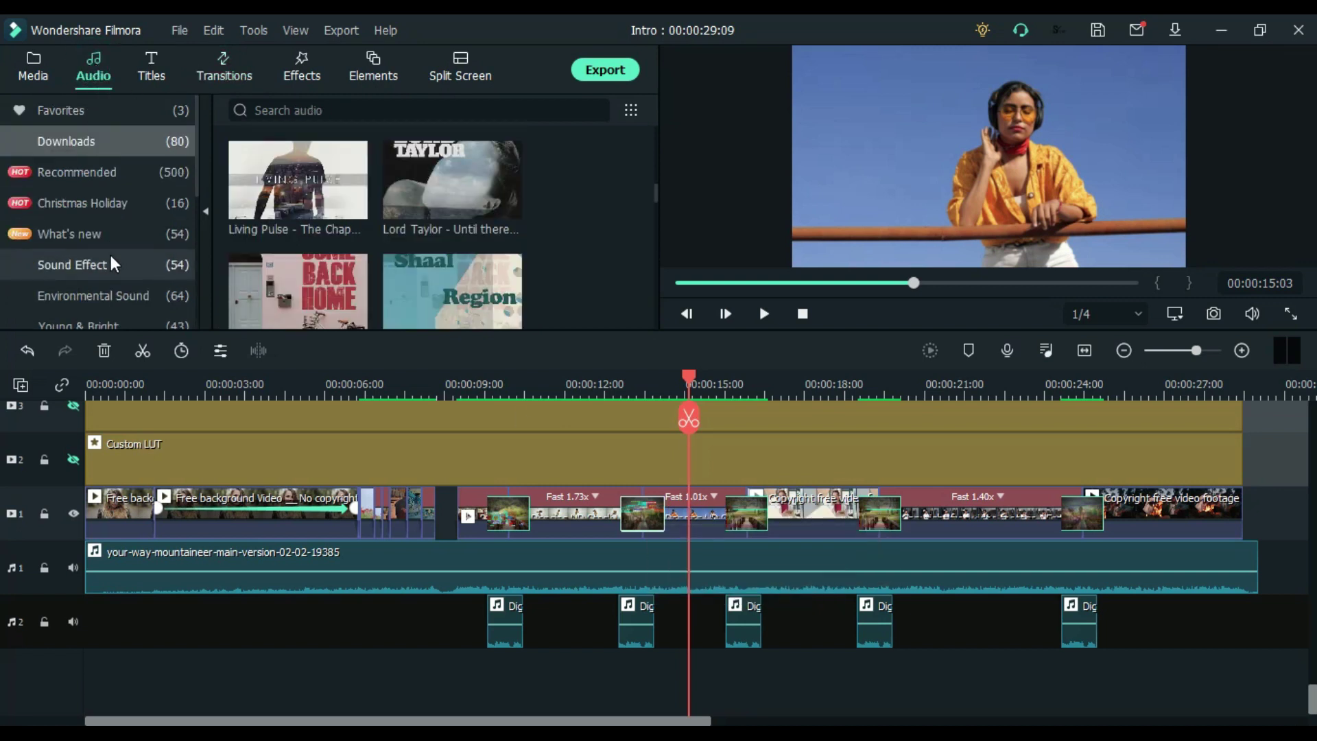
scroll(110, 255, down, 3)
scroll(110, 255, down, 2)
scroll(110, 255, up, 5)
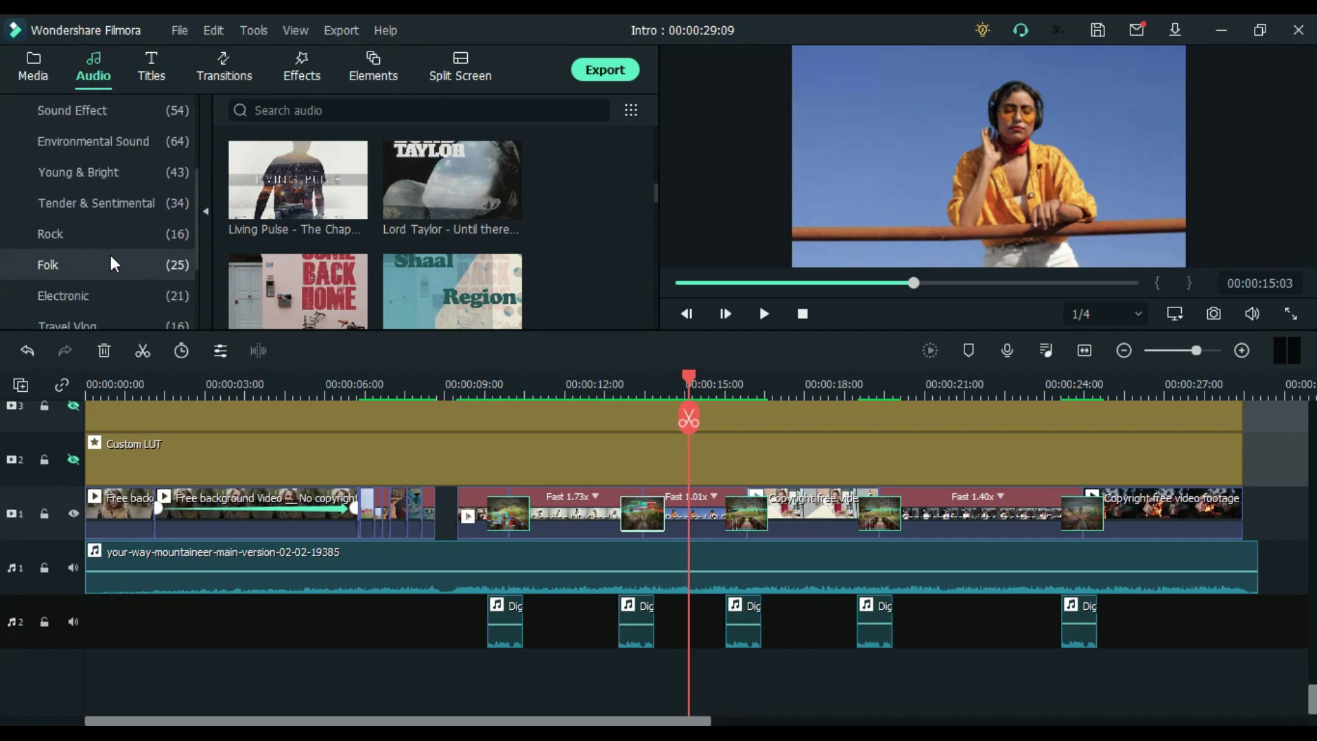
click(125, 132)
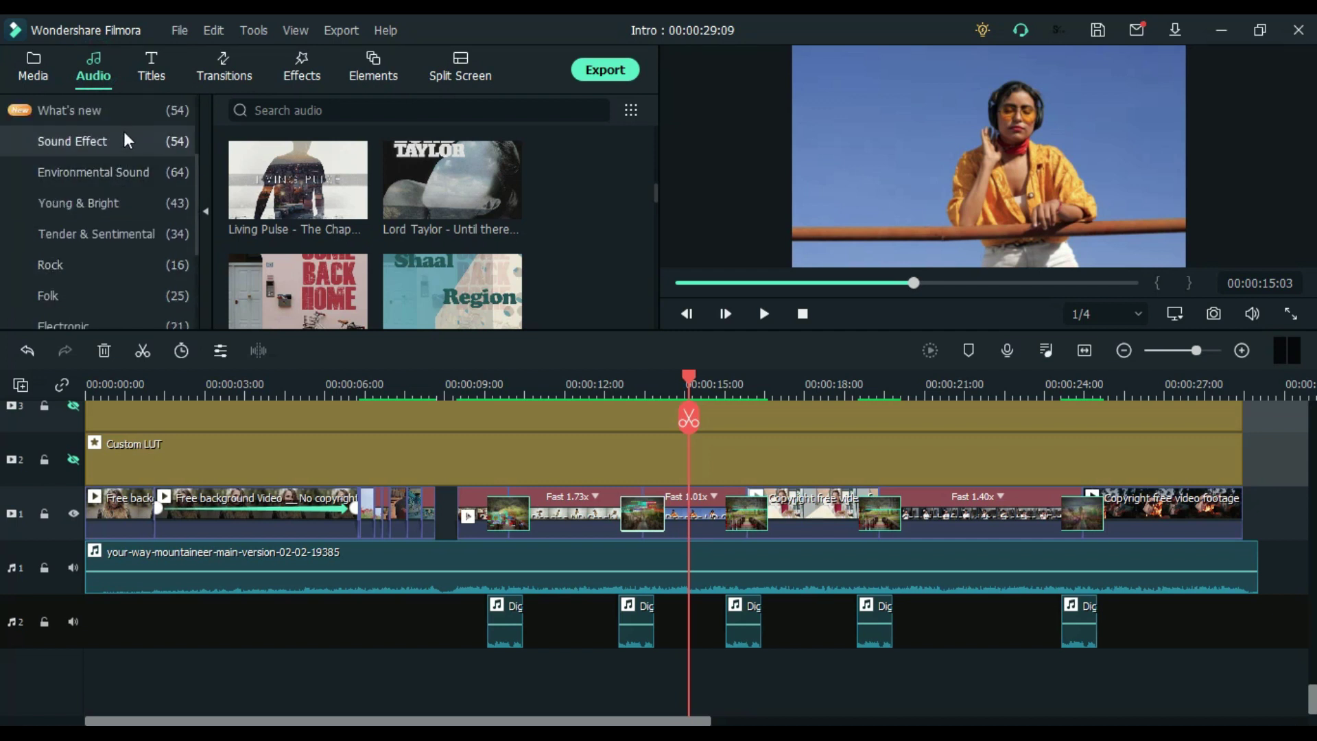
click(299, 110)
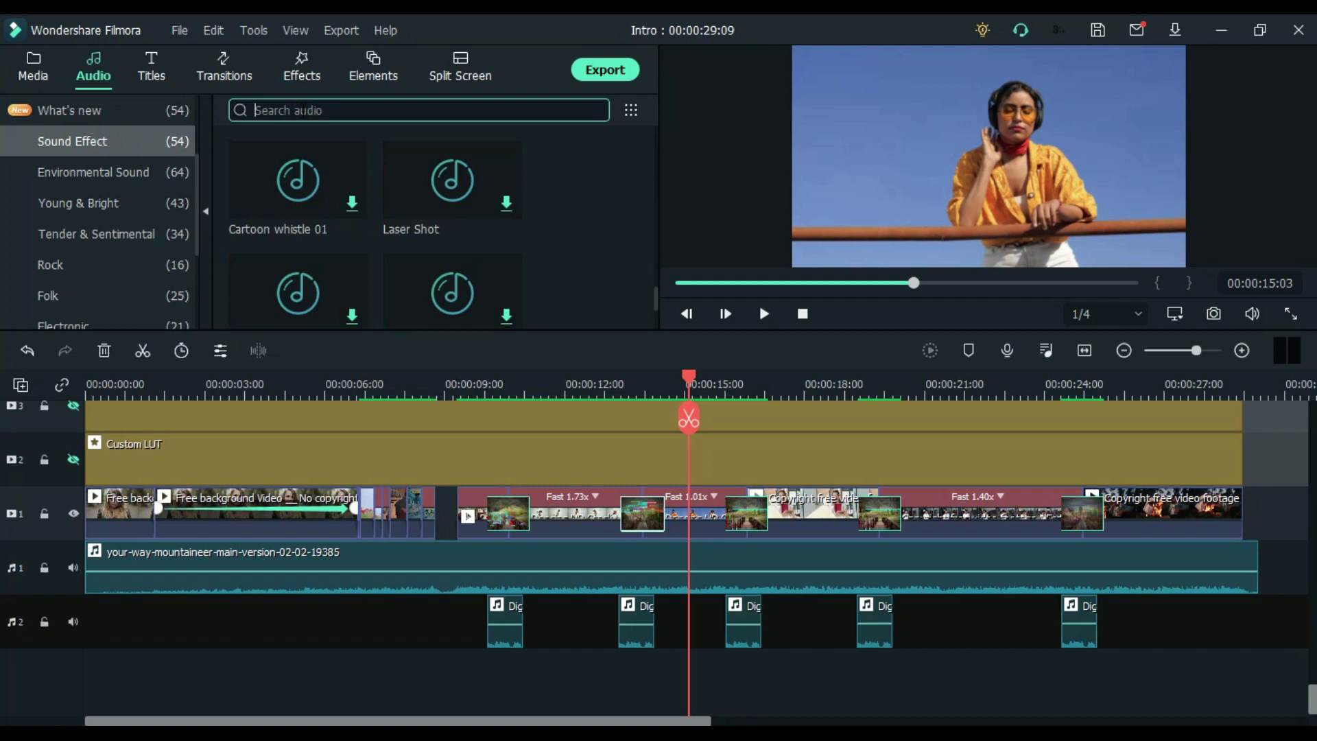
text(glitch)
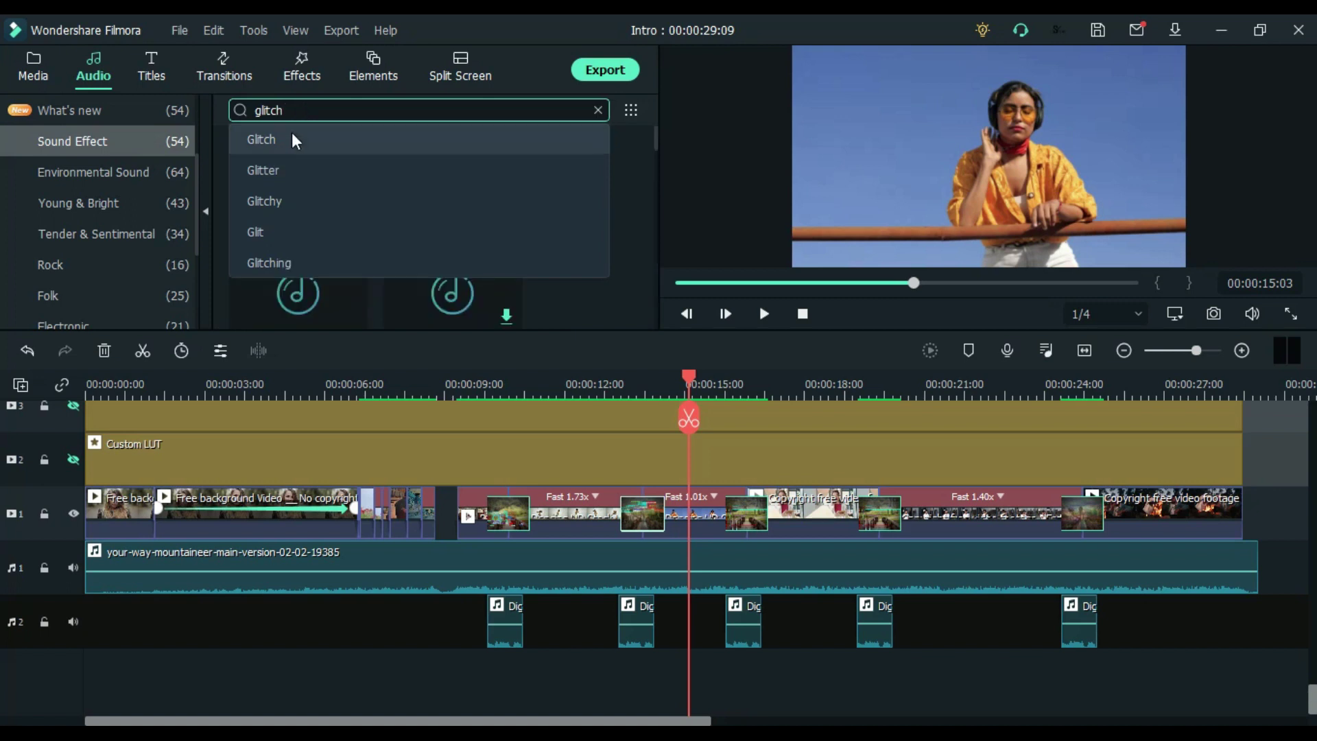
click(292, 138)
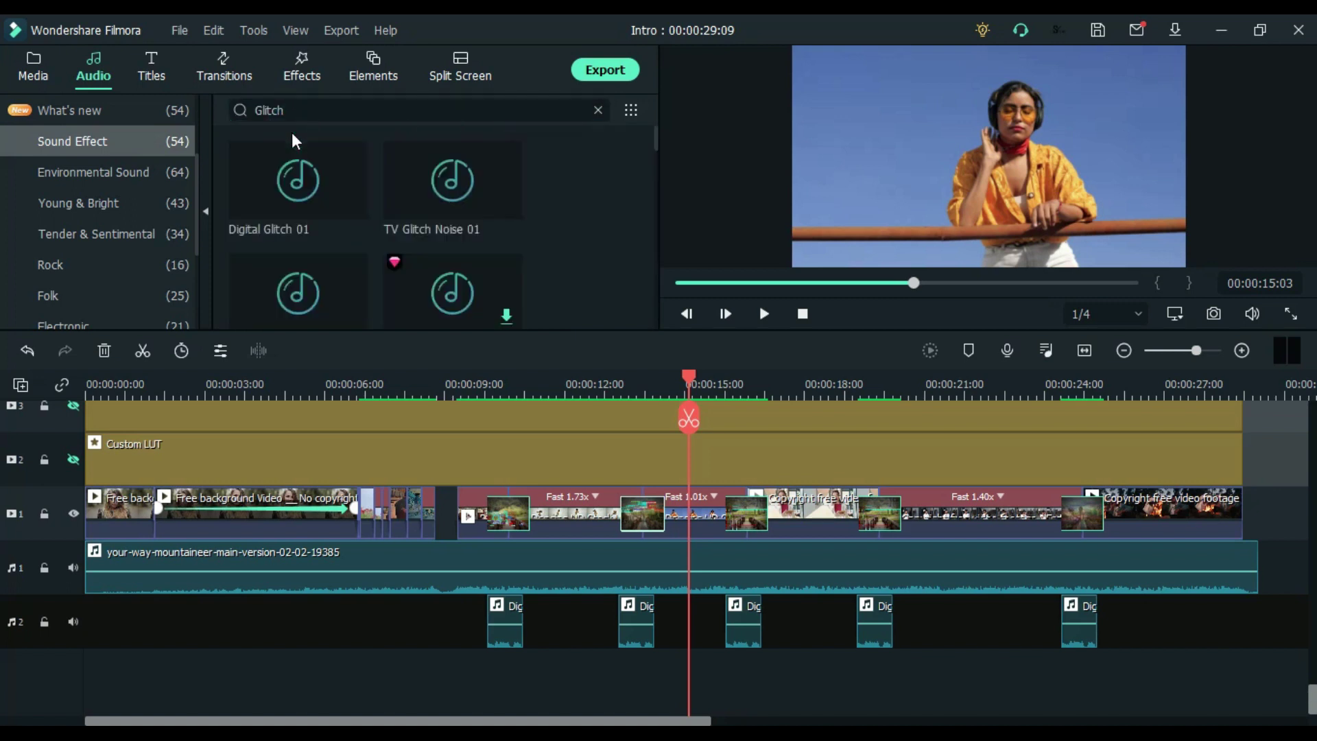
click(300, 204)
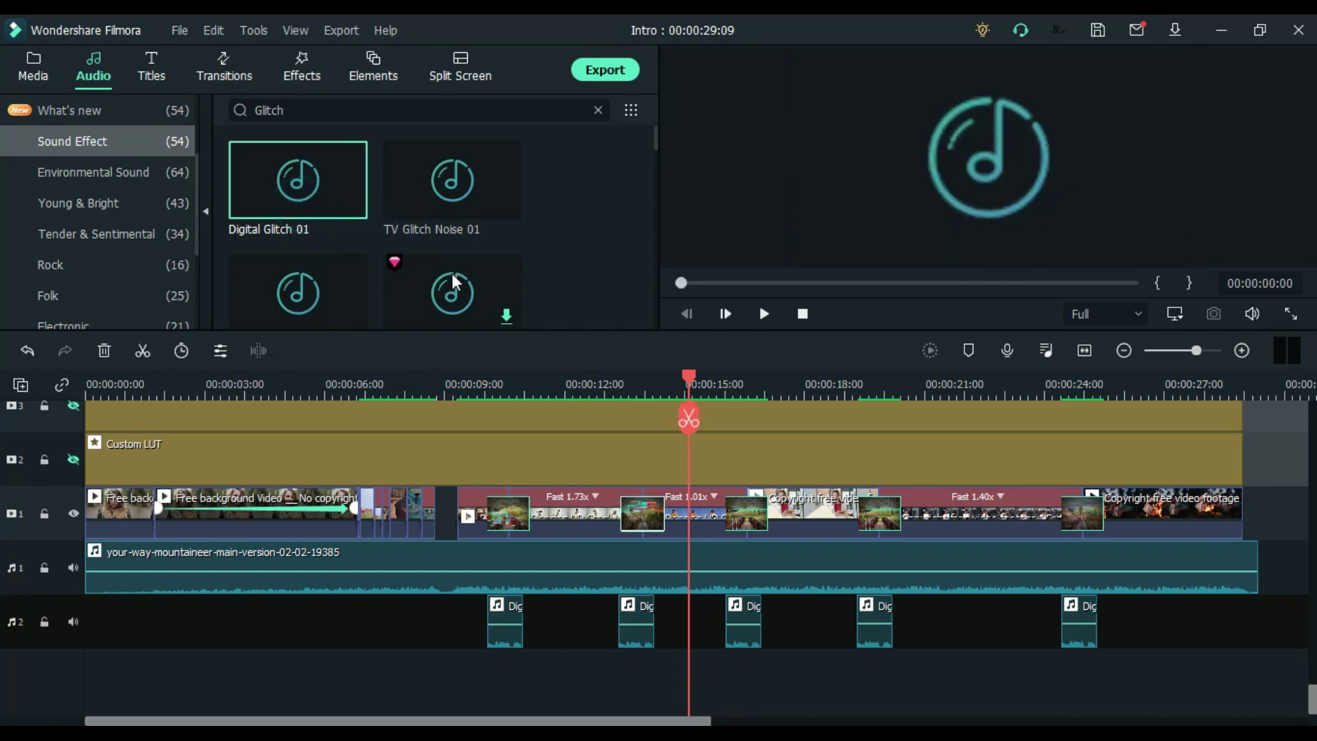
Drop Digital Glitch 01 onto audio track 2, then scroll up to the Cinema 21:9 track
scroll(451, 273, down, 5)
scroll(452, 273, up, 5)
mouse_move(339, 214)
drag(311, 191, 427, 310)
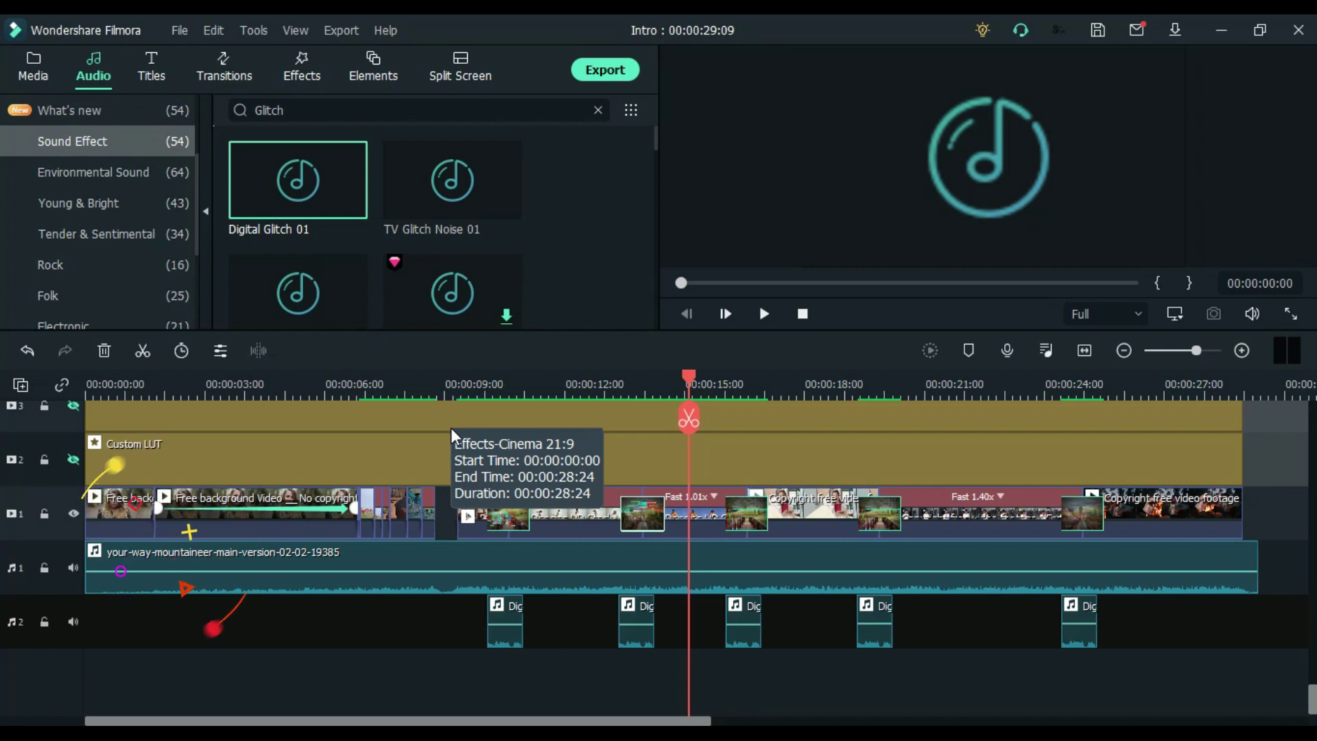
scroll(191, 478, up, 2)
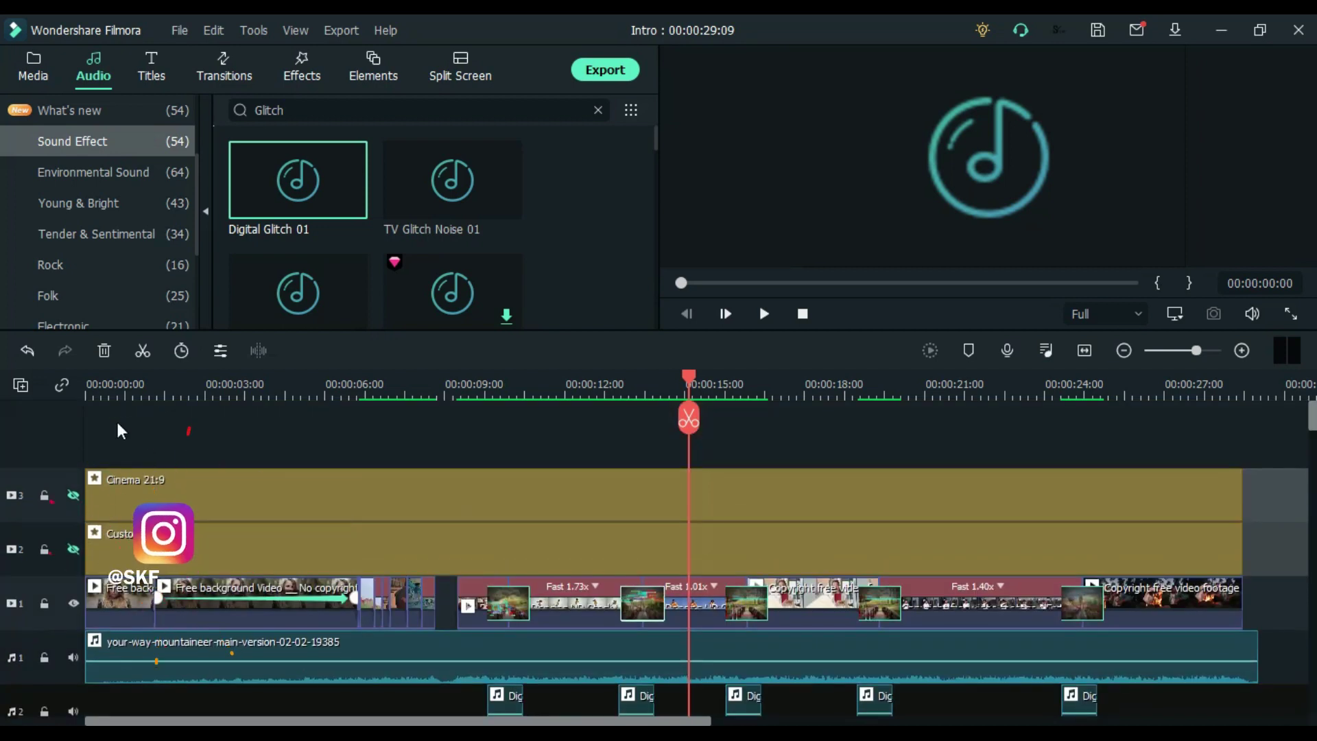
Show the Custom LUT track, play the full intro from the start, then jump to about 11 s
click(131, 382)
click(131, 382)
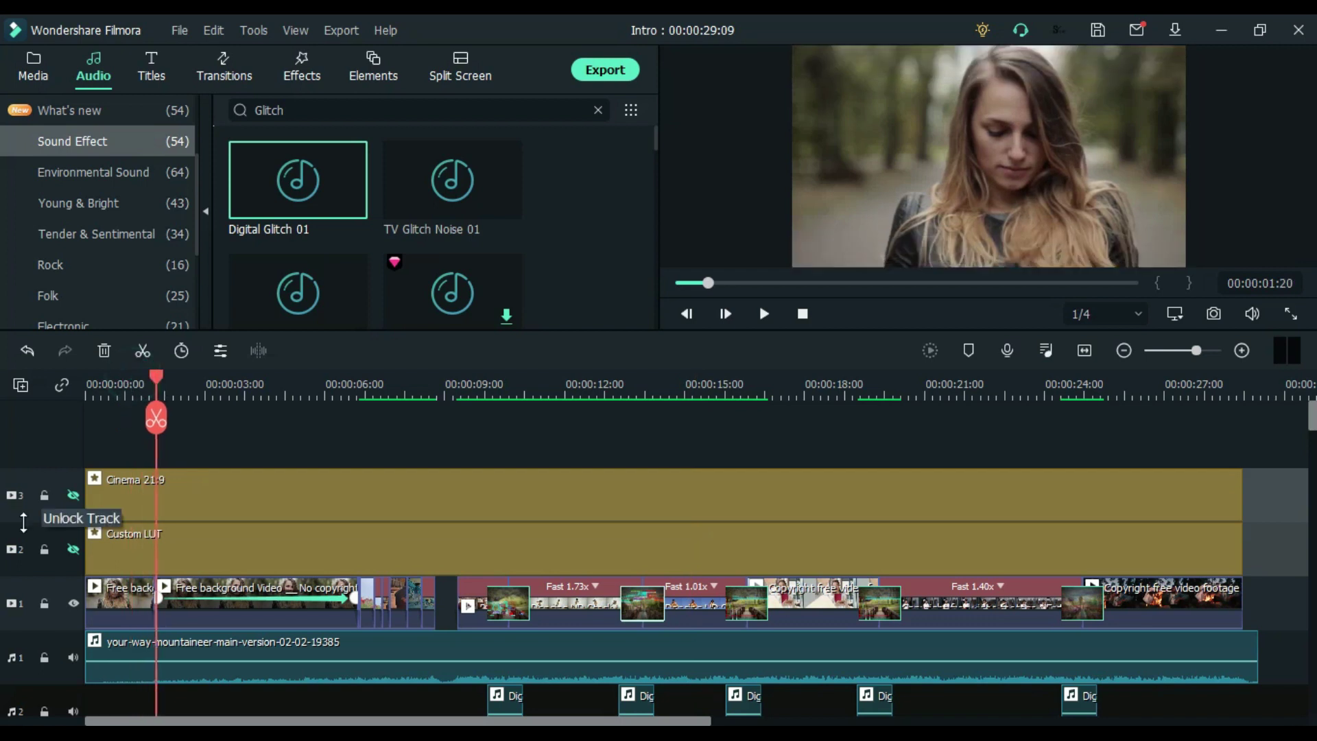
click(73, 549)
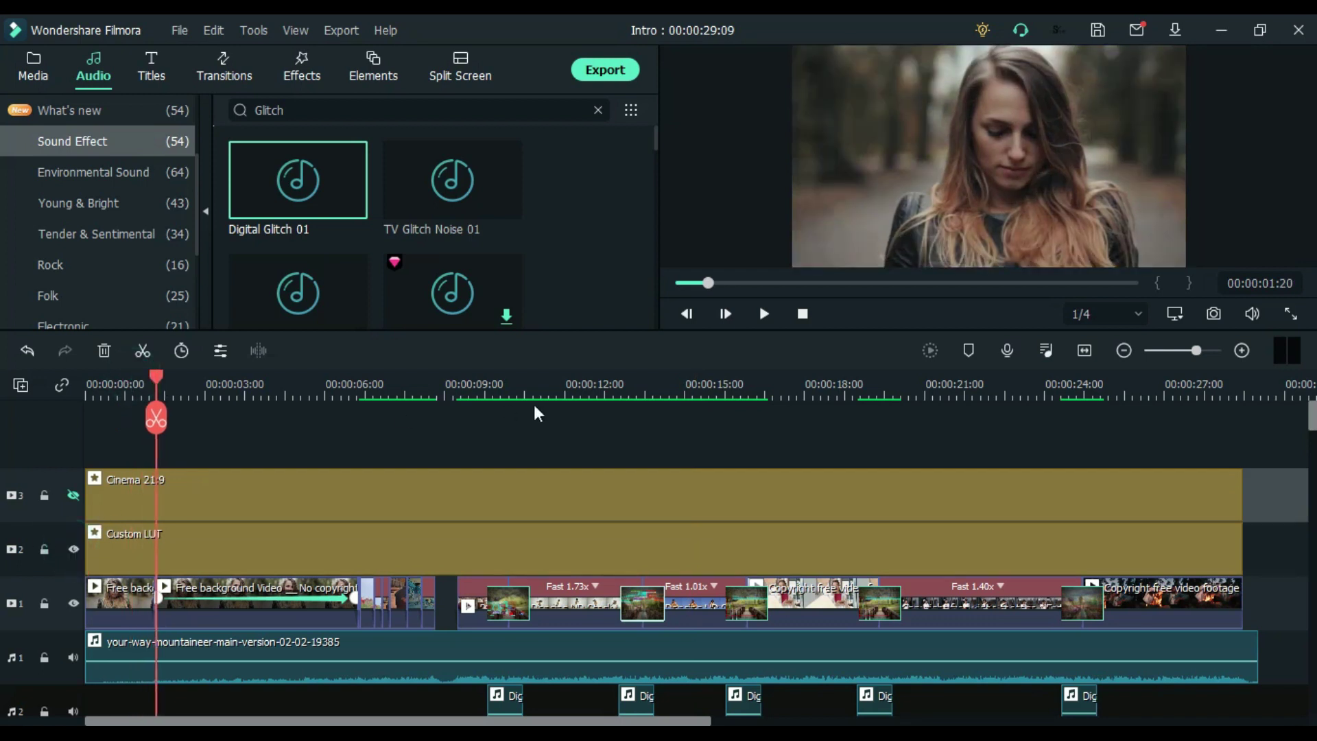
click(765, 313)
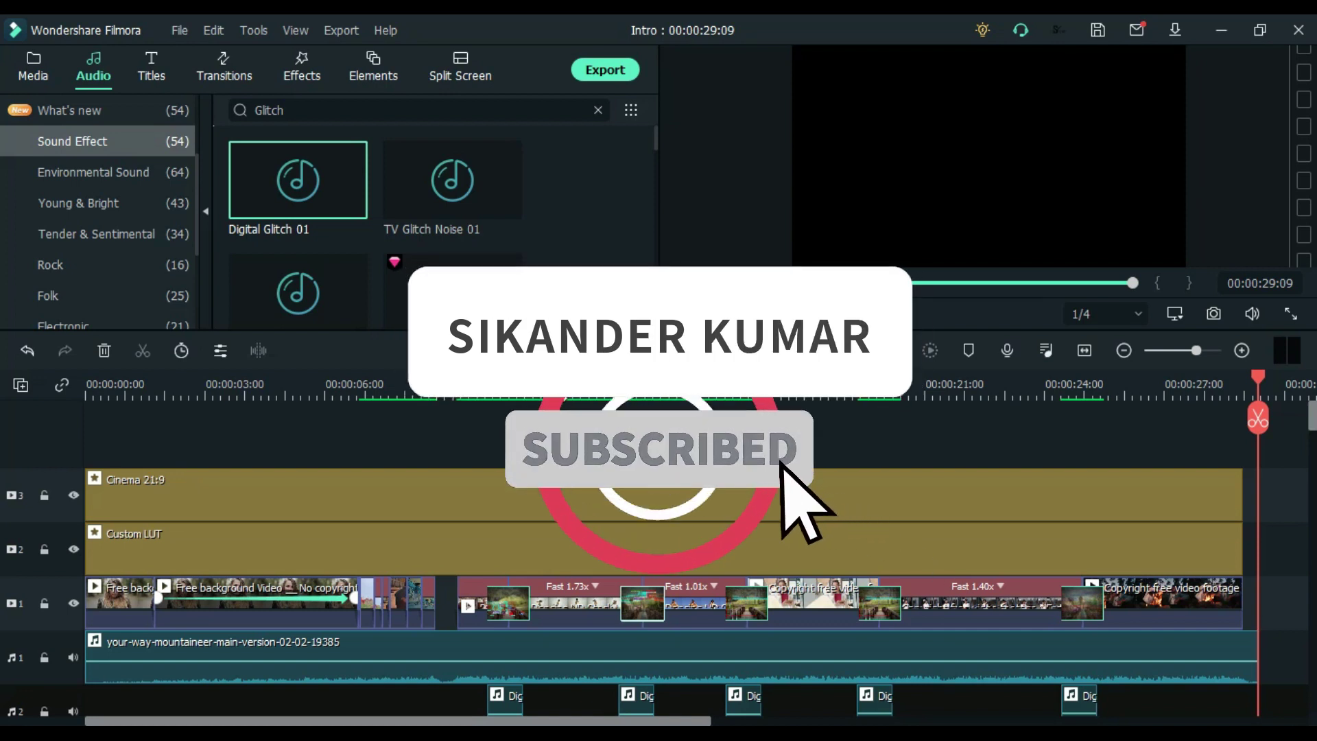
click(555, 392)
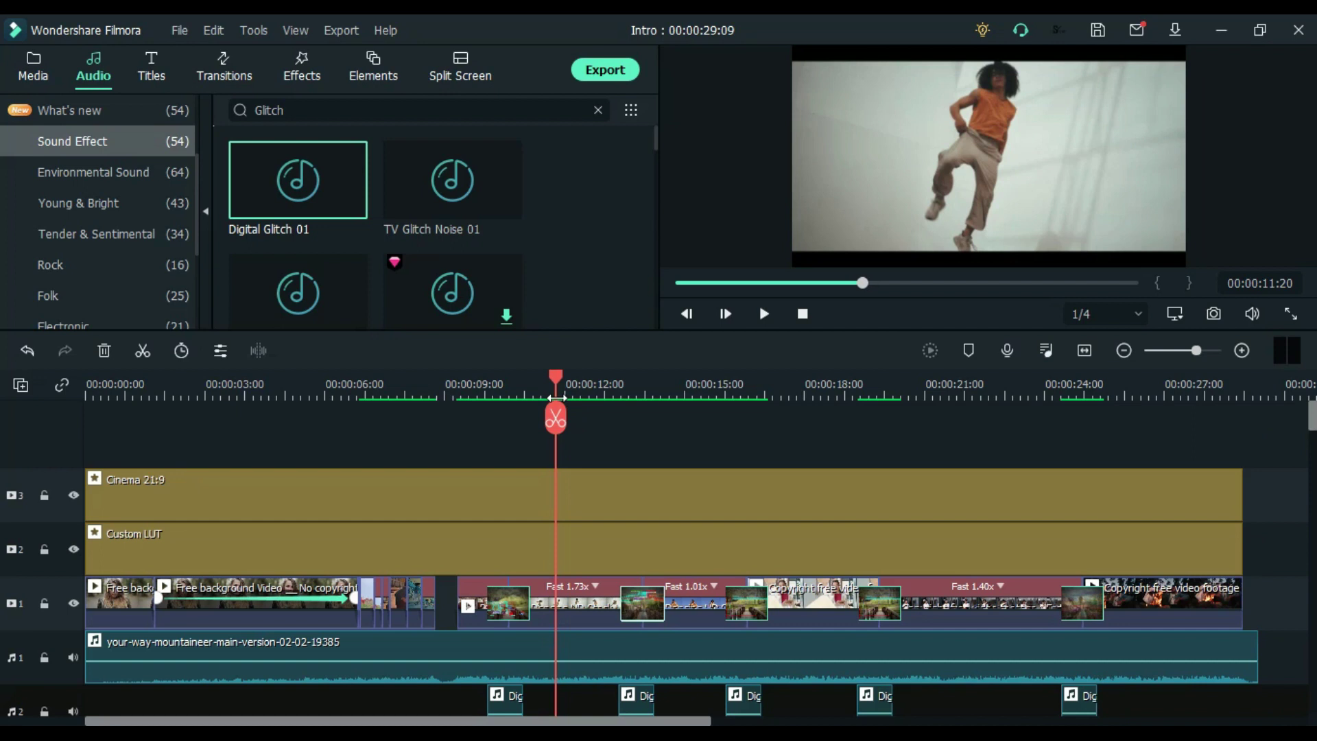